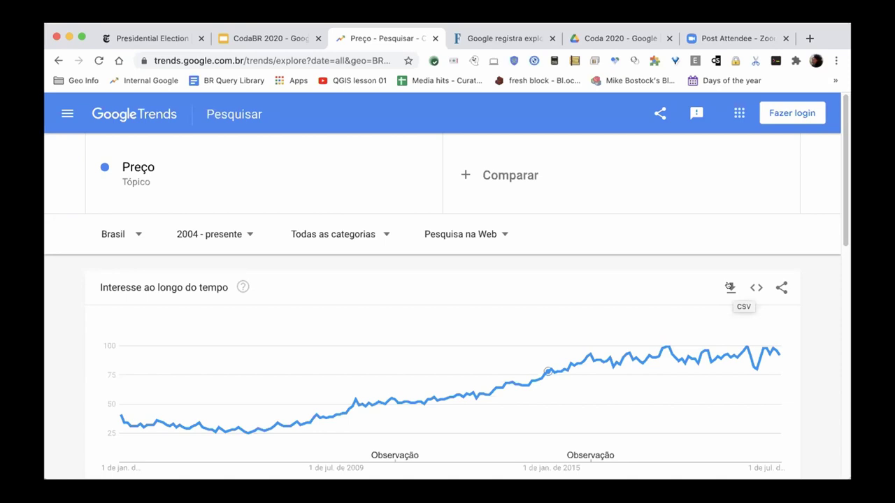
Step: Download the Preço interest-over-time data as CSV, and open multiTimeline.csv from the Coda 2020 Drive folder in Google Sheets
click(729, 288)
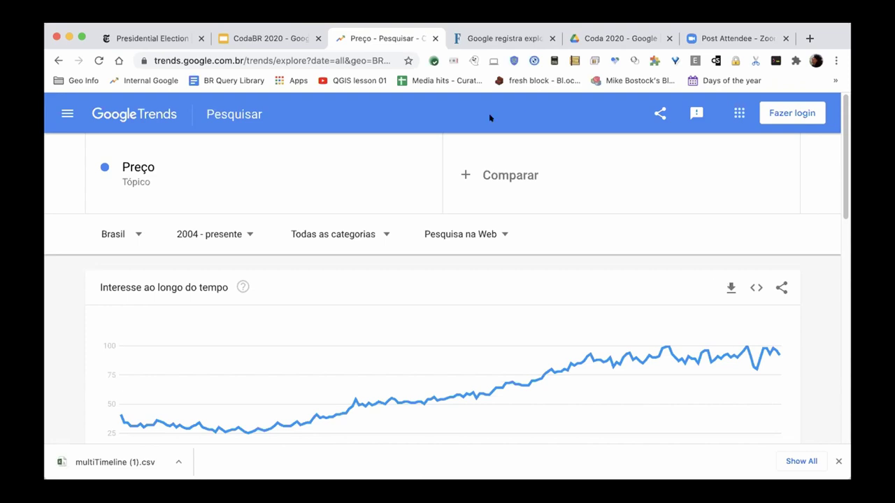
drag(612, 38, 382, 30)
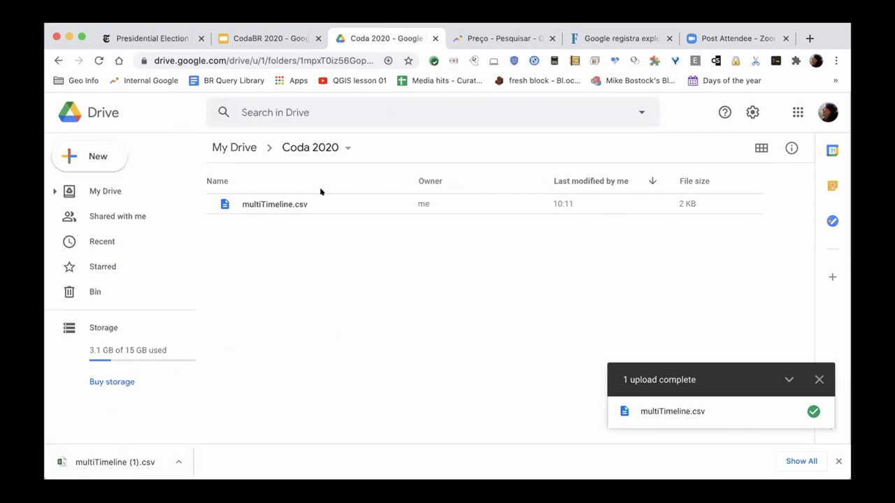
double_click(288, 205)
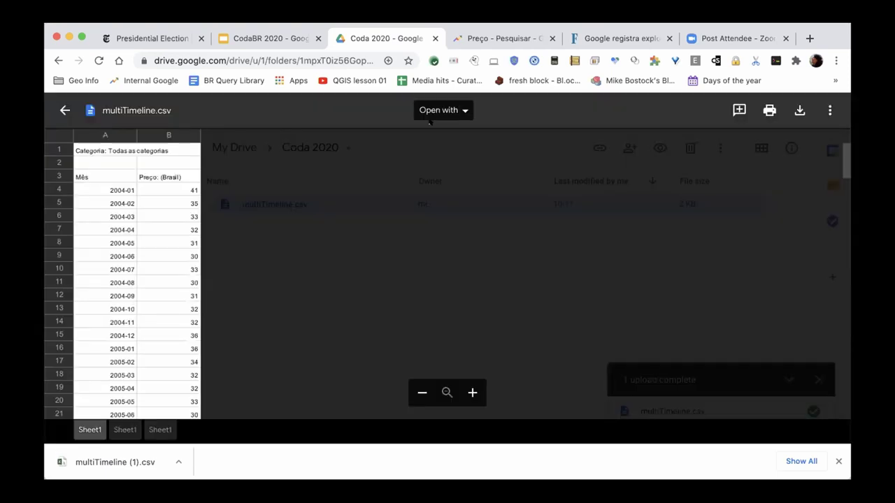
click(436, 111)
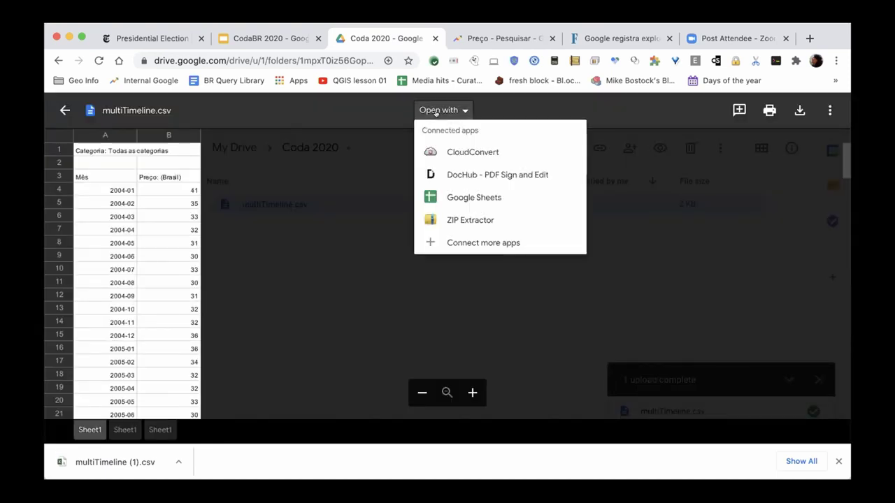
click(449, 193)
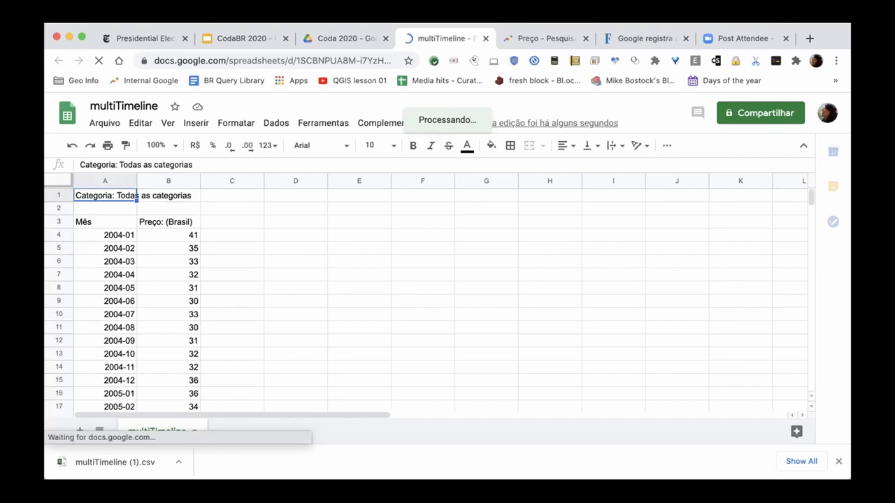
Step: Examine the month and Preço columns of the multiTimeline sheet, including how the dates in column A are stored
key(Down)
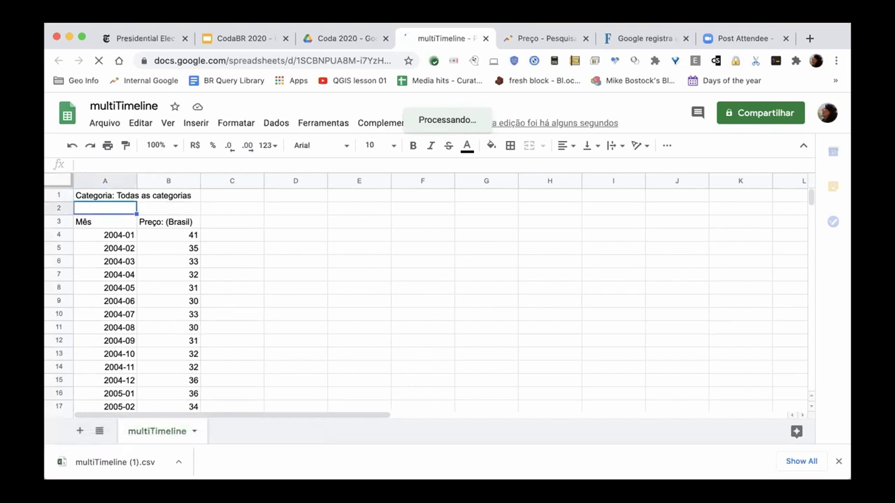
key(Down)
key(Right)
key(Down)
key(Up)
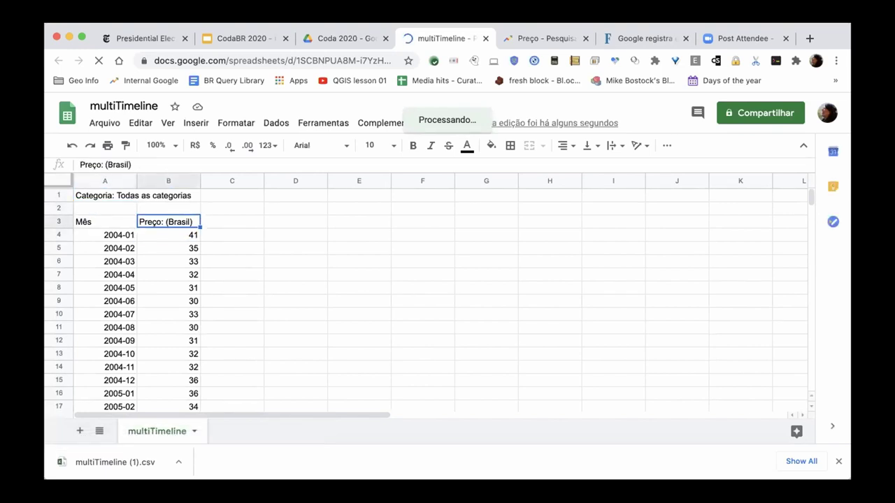
key(Left)
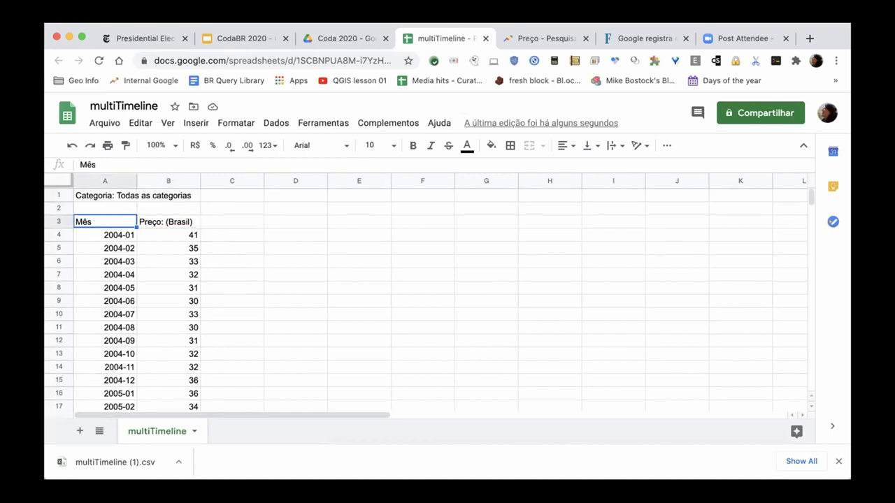
key(Down)
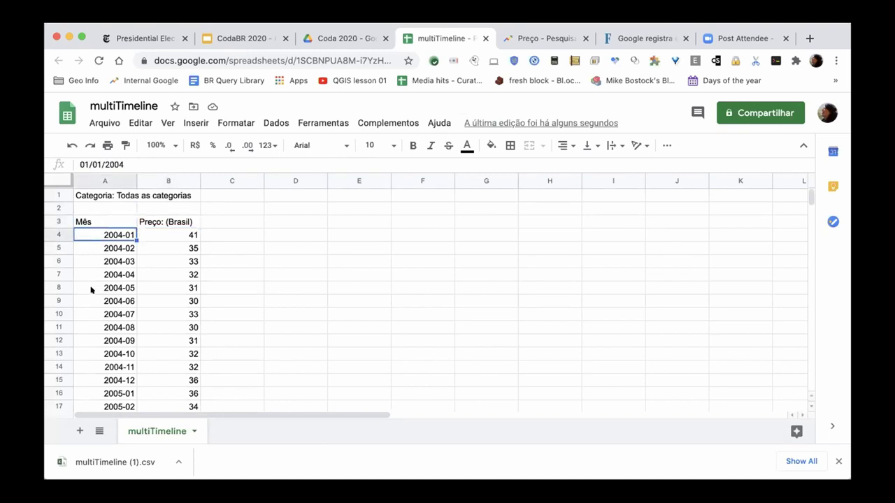
scroll(91, 290, down, 10)
scroll(91, 289, down, 1)
click(99, 340)
click(106, 368)
click(107, 275)
scroll(109, 279, up, 2)
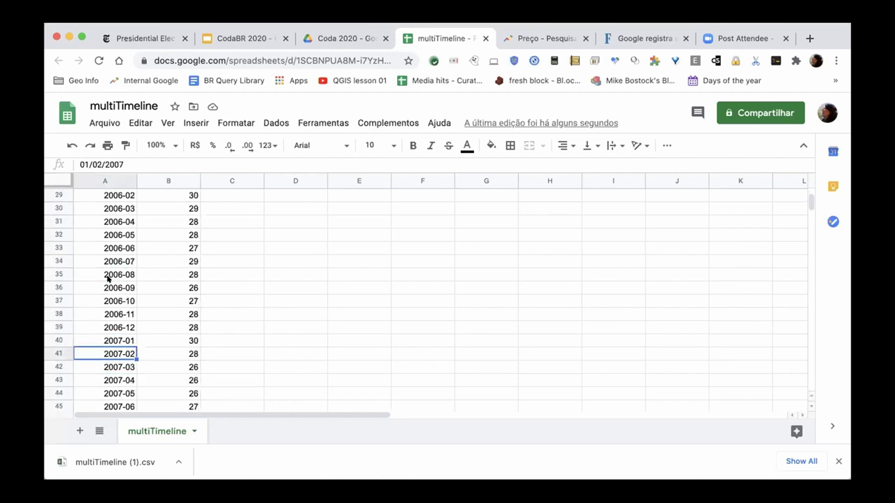
scroll(108, 278, up, 9)
click(106, 222)
key(Down)
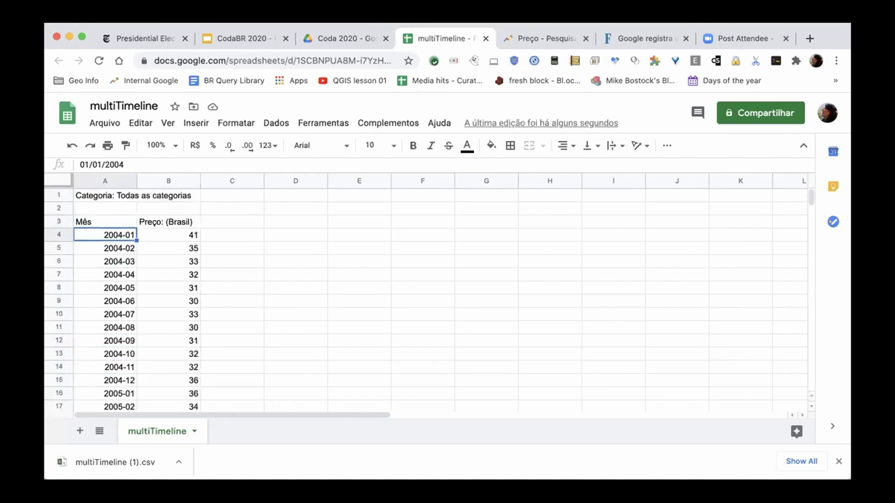
key(Right)
key(Right)
key(Left)
key(Left)
Step: Enter the formula =split(A4, "-") in cell C4 to separate the year and month, and open it for review
click(218, 231)
text(=split()
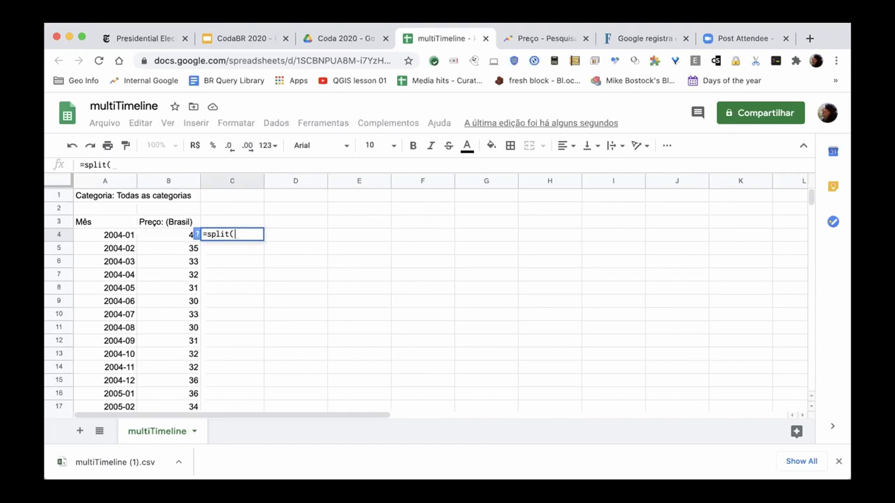
click(121, 232)
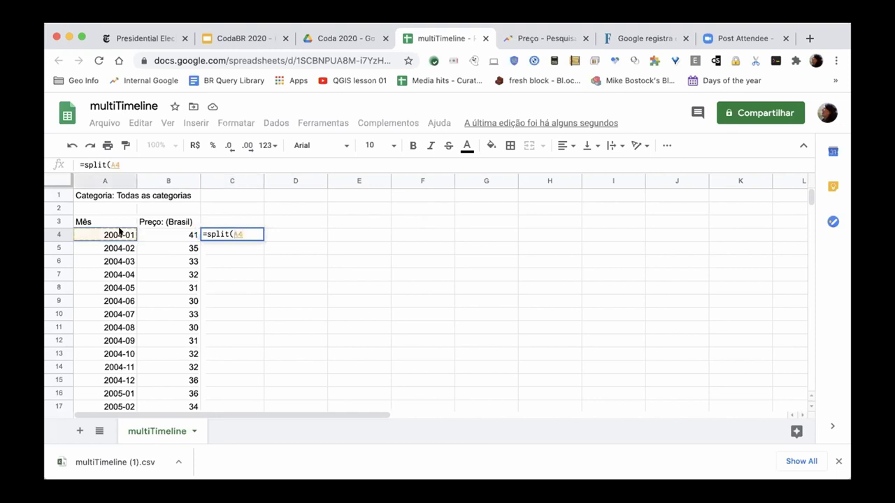
text(, )
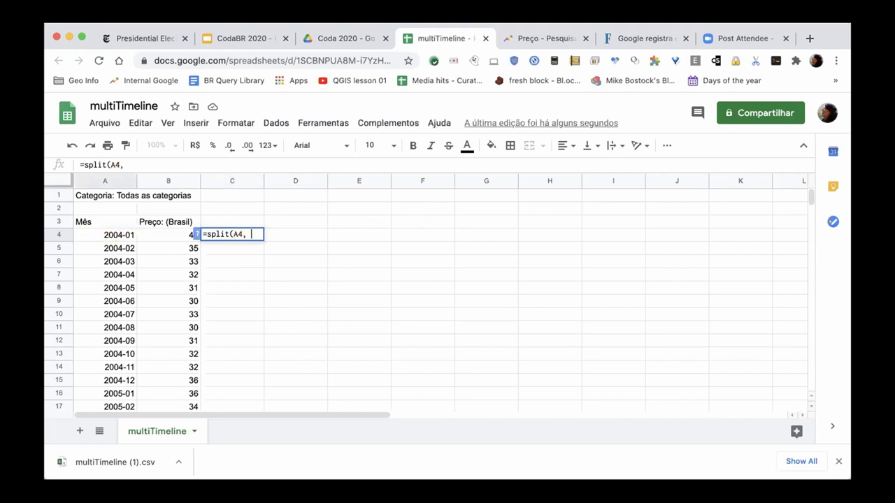
text("-"))
key(Return)
key(Up)
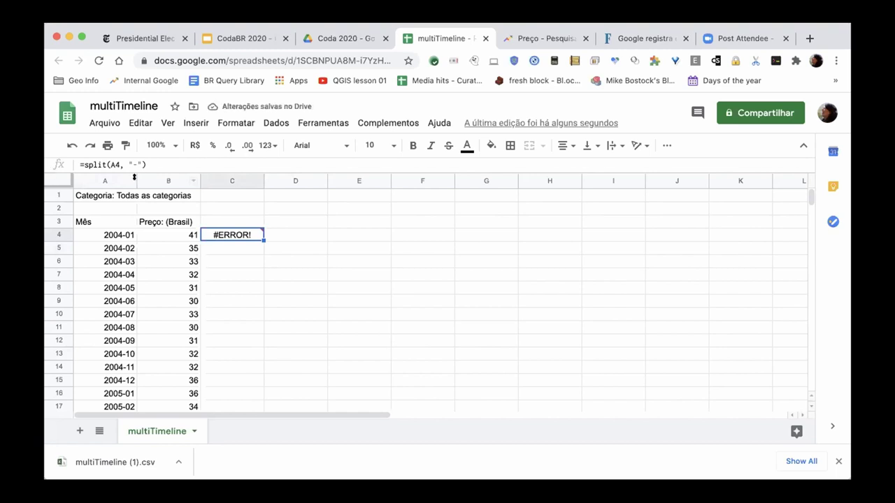
click(105, 165)
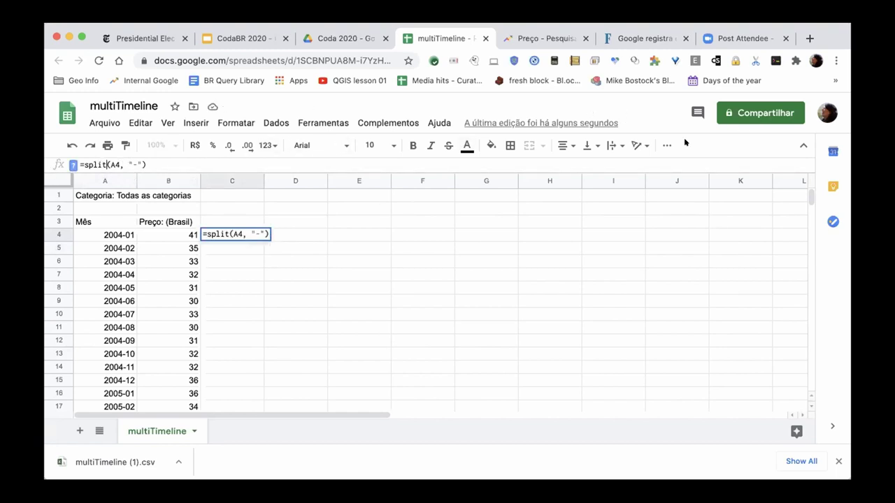
Step: Open the language preferences in the data and personalisation settings of the Google Account
click(827, 113)
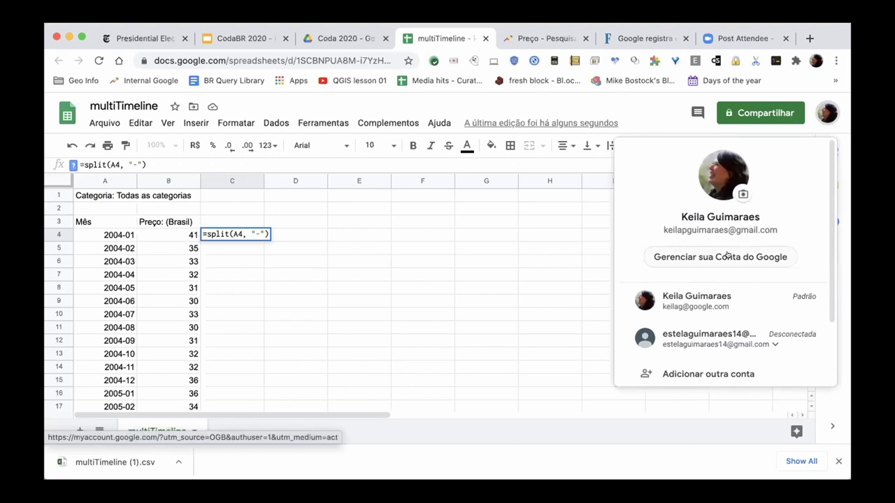
mouse_move(221, 229)
click(695, 257)
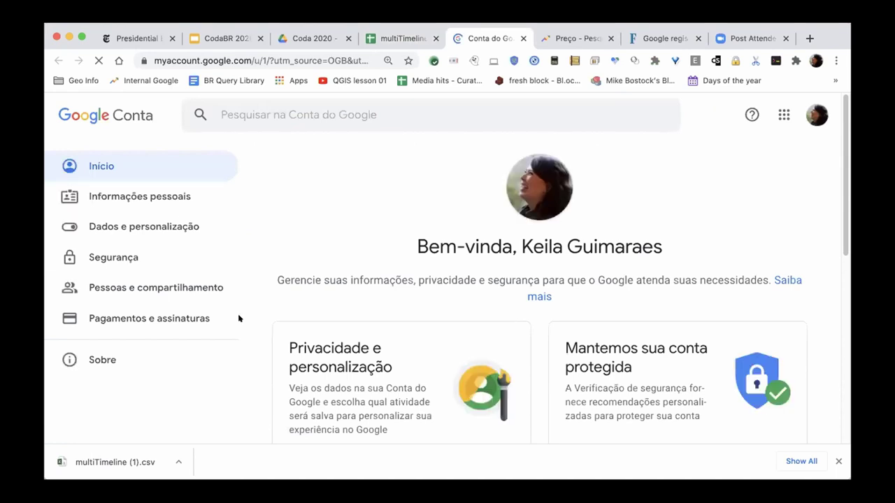
scroll(137, 232, down, 2)
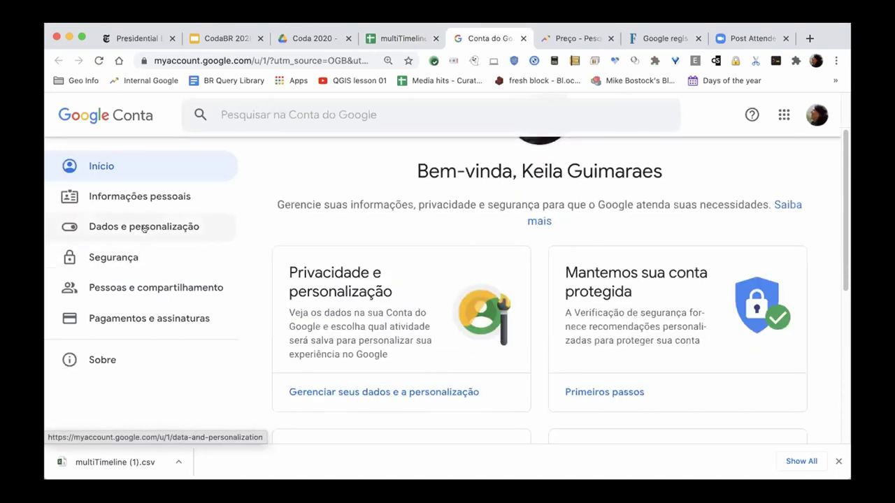
click(145, 229)
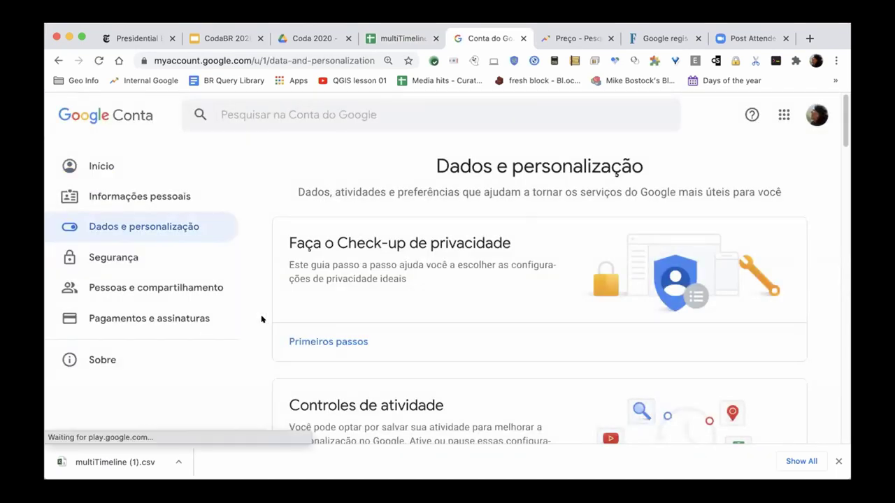
scroll(261, 319, down, 10)
scroll(261, 319, down, 10)
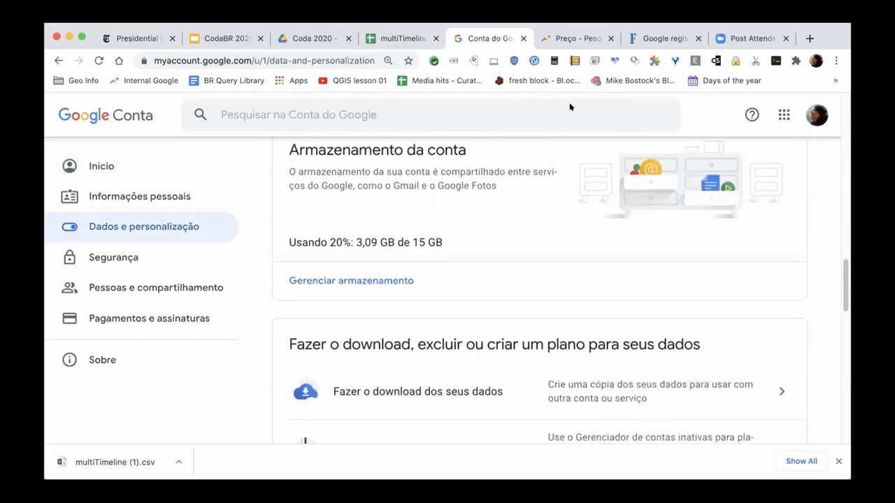
scroll(404, 279, down, 5)
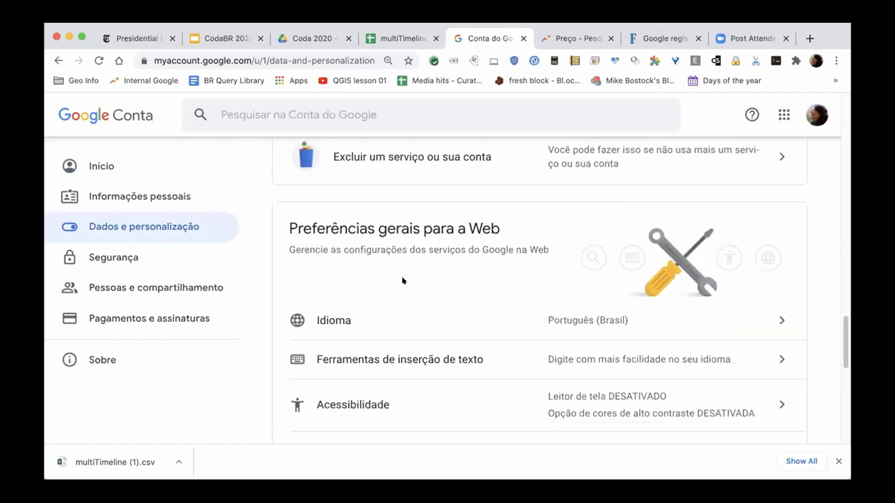
click(781, 298)
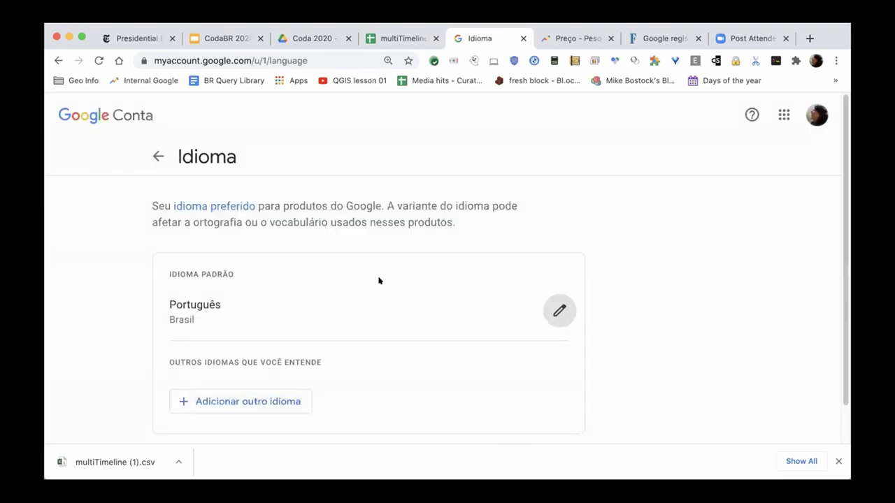
Step: Change the account's default language to English (United Kingdom)
click(557, 307)
click(400, 160)
text(englis)
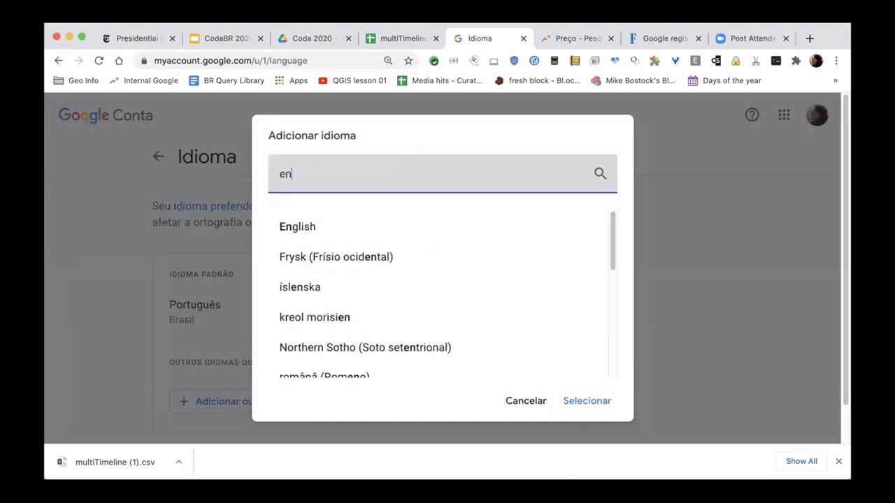
click(307, 298)
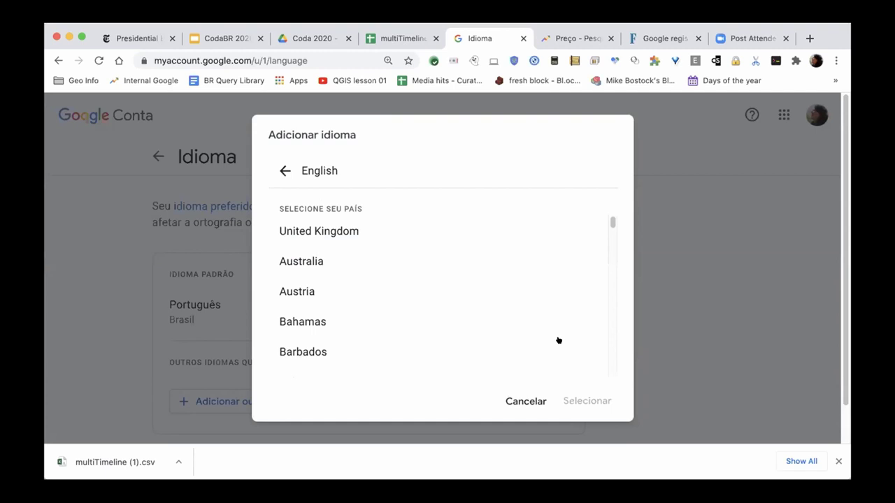
click(301, 239)
click(587, 401)
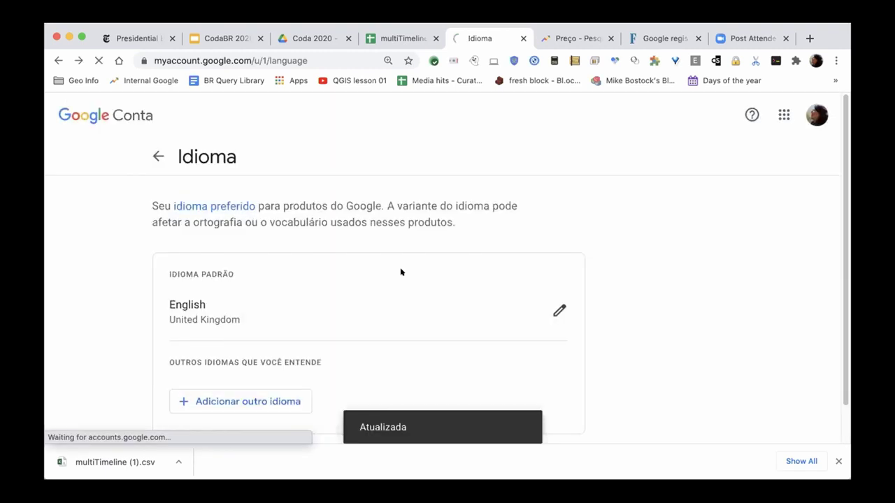
Step: Return to the multiTimeline spreadsheet, reload it and check the SPLIT formula in cell C4
click(400, 39)
click(98, 60)
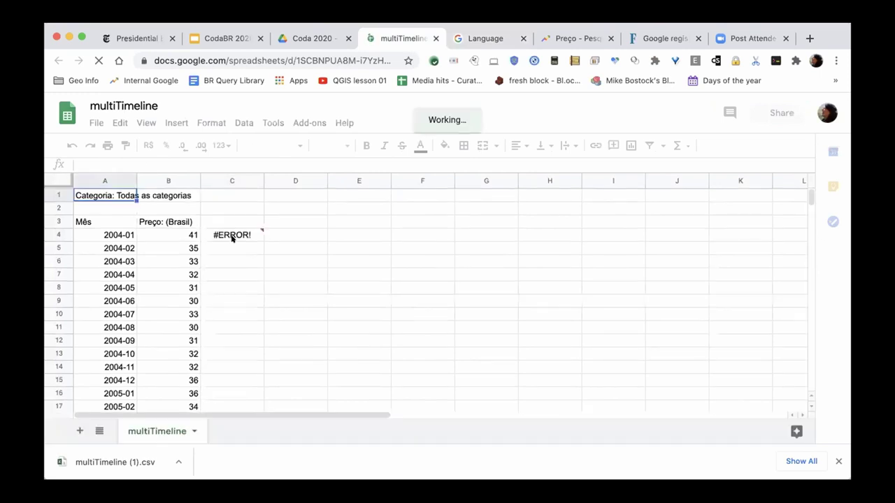
click(232, 237)
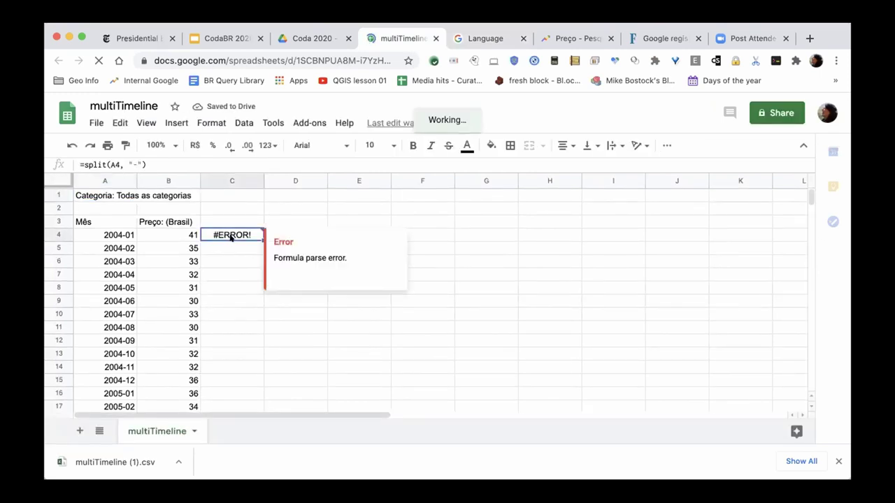
click(271, 209)
click(242, 233)
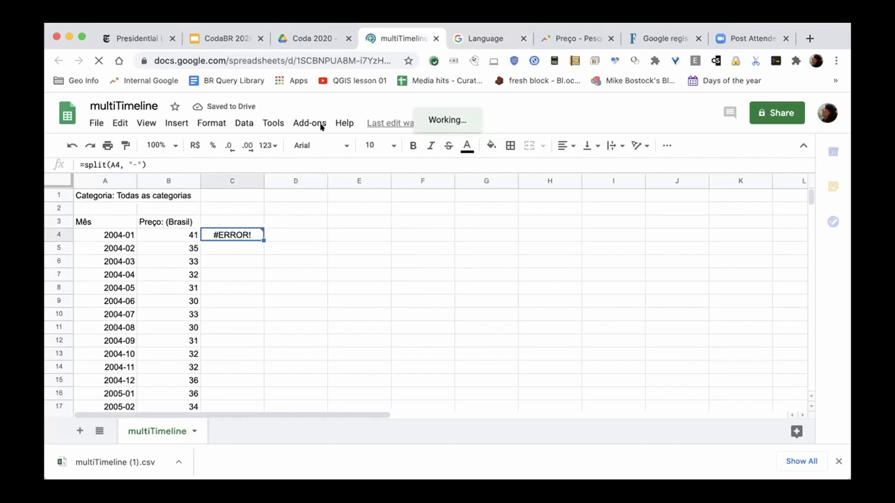
Step: Close the spreadsheet, reopen multiTimeline from the refreshed Coda 2020 Drive folder and select cell C4
click(436, 38)
click(303, 39)
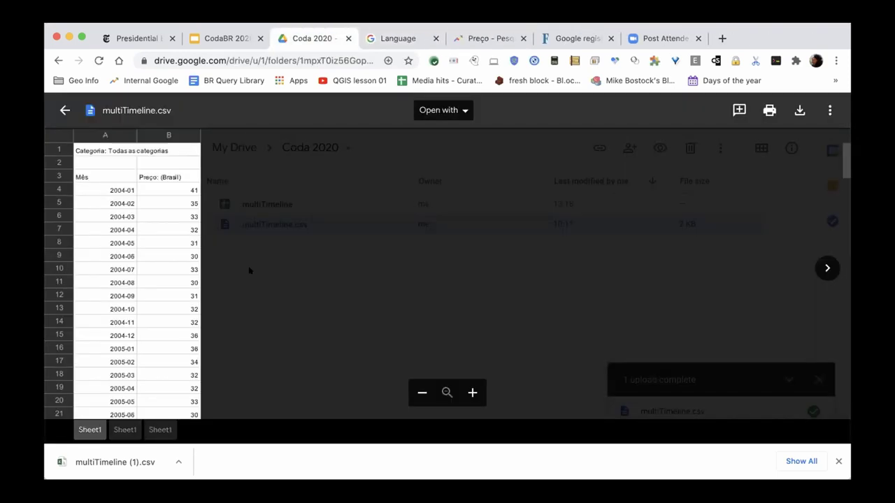
click(240, 272)
click(98, 60)
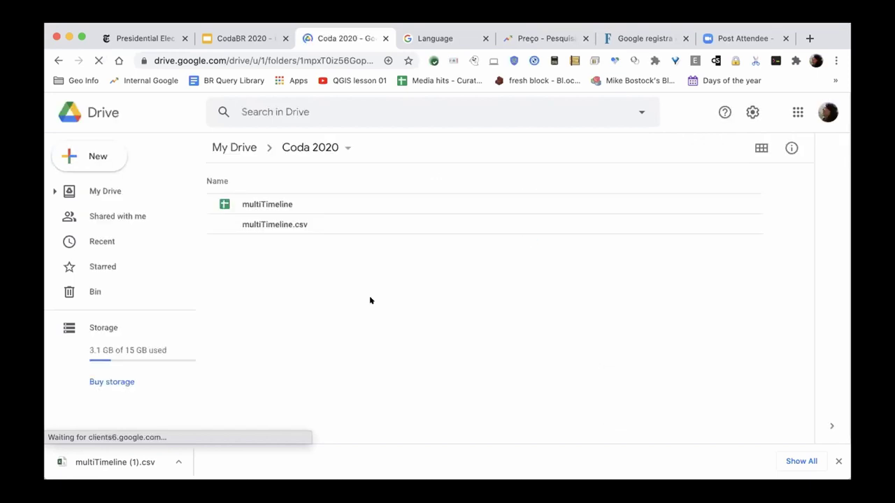
double_click(278, 204)
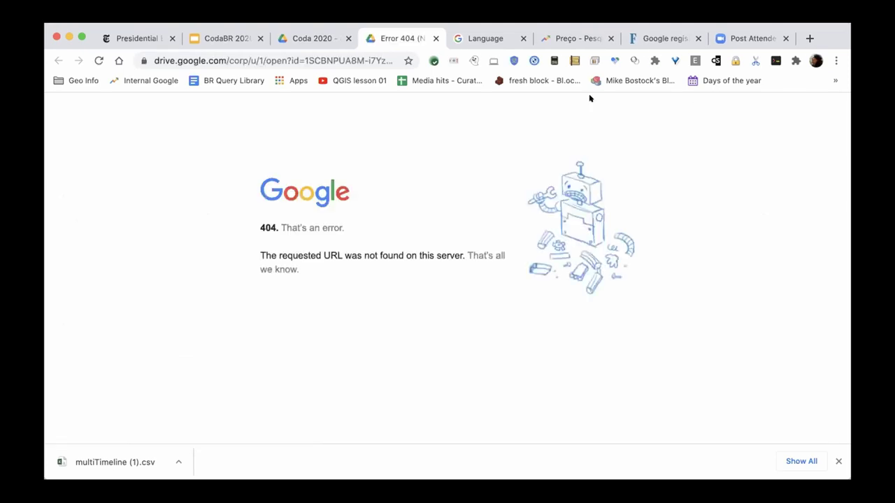
click(300, 39)
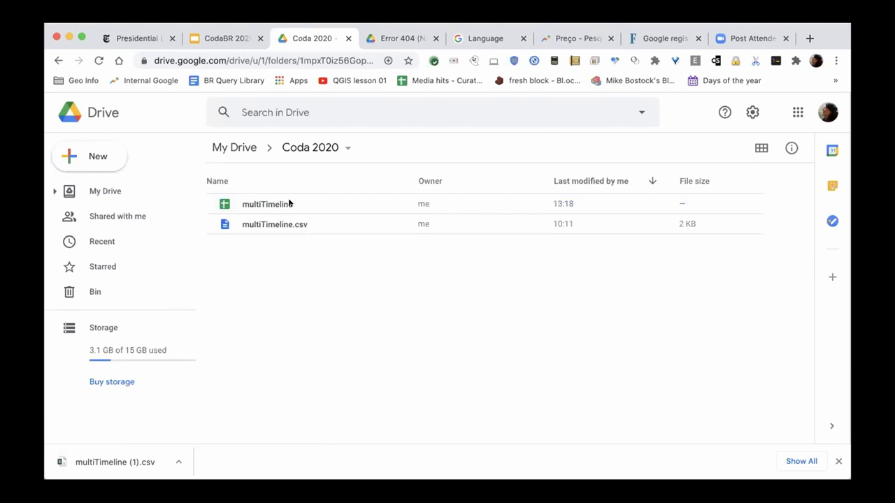
double_click(279, 203)
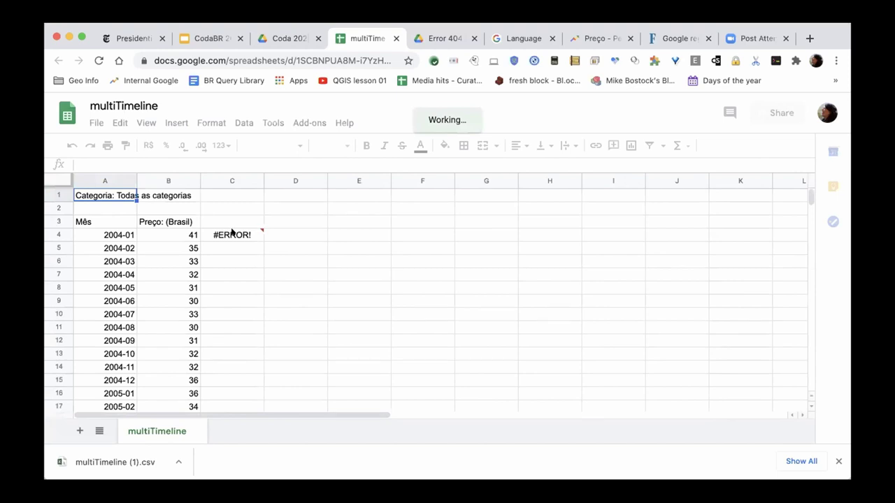
click(232, 235)
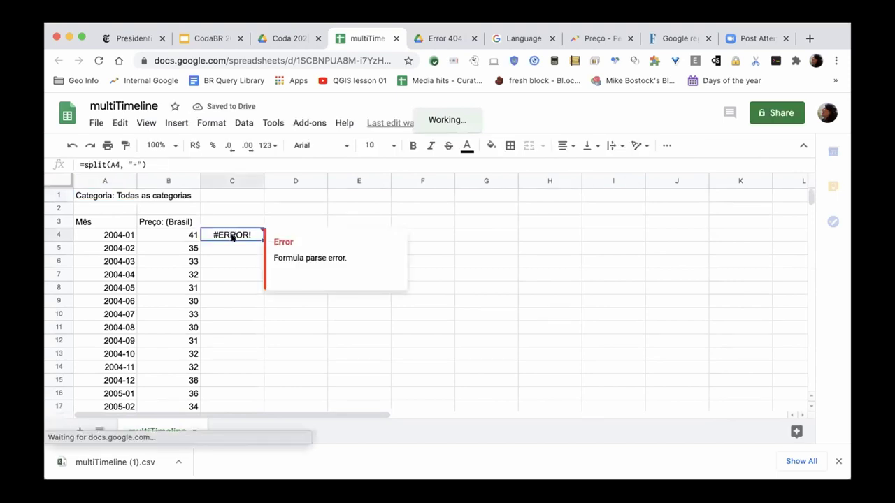
Step: Undo the SPLIT formula in cell C4 and re-enter it as =split(A4, "-")
click(257, 317)
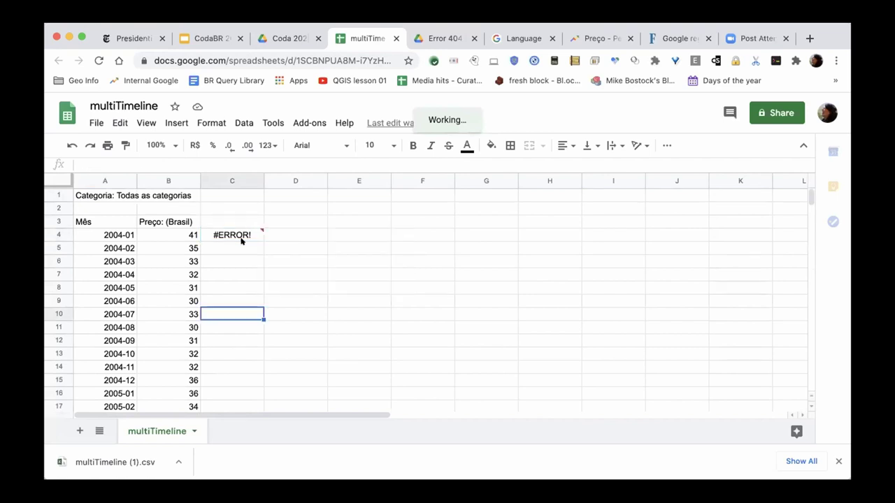
key(super+z)
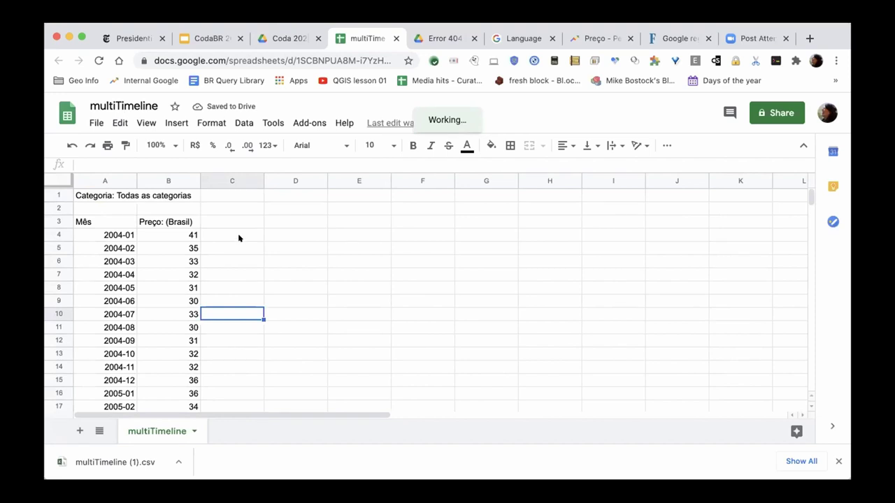
click(228, 231)
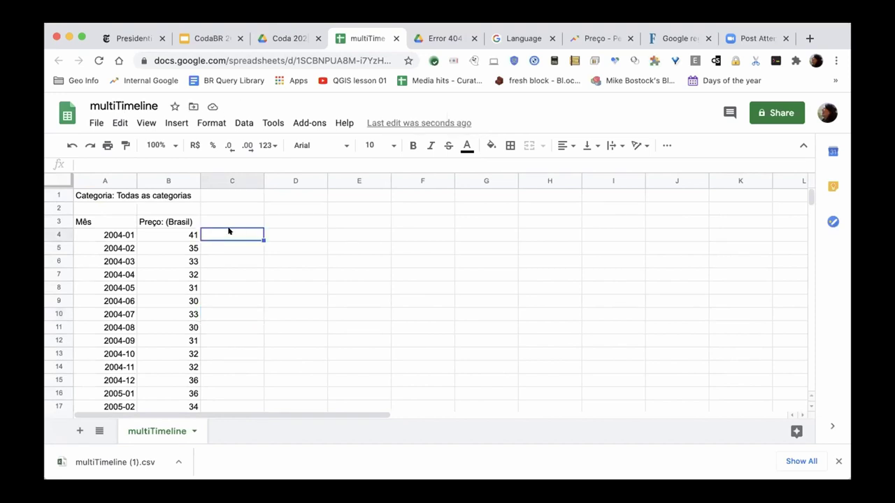
text(=spl)
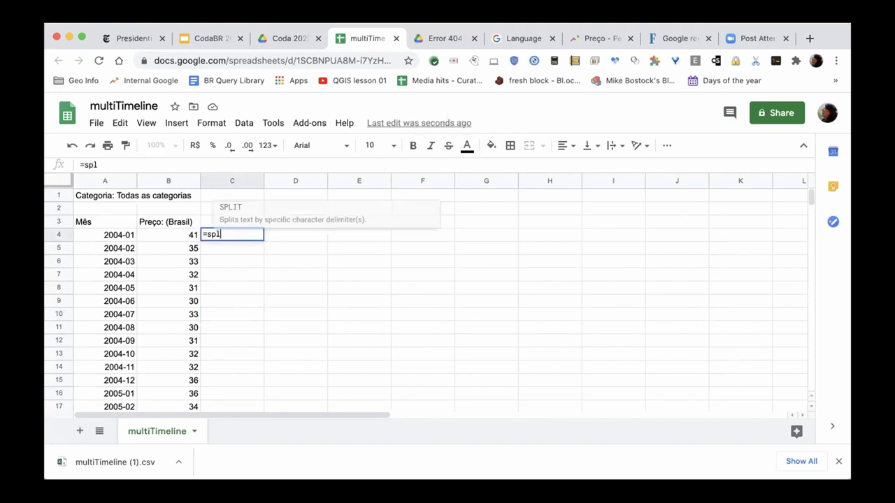
text(it()
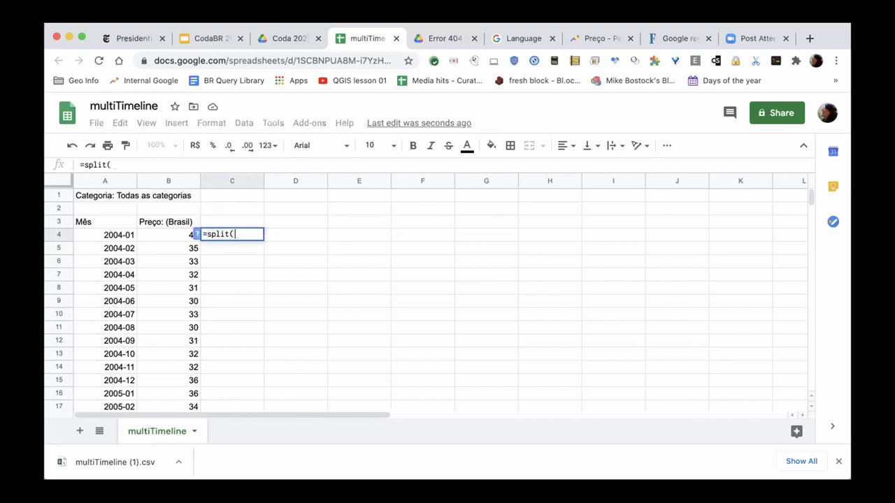
click(118, 234)
text(, "-"))
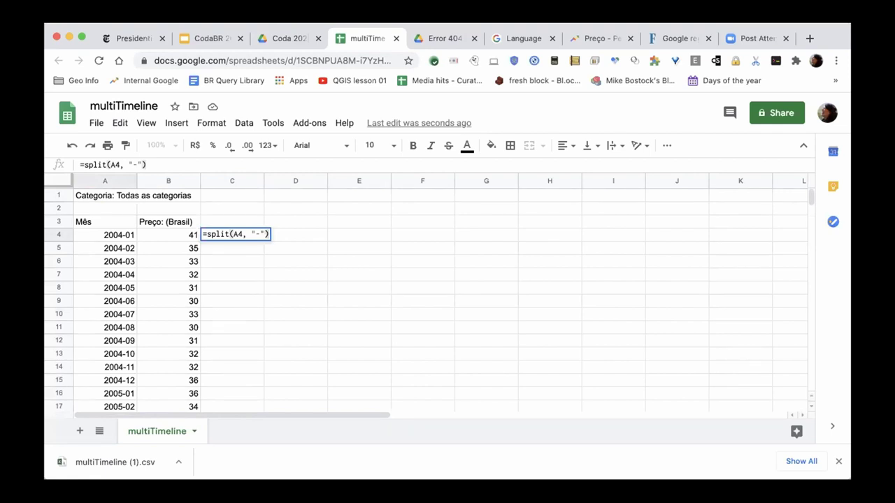
key(Return)
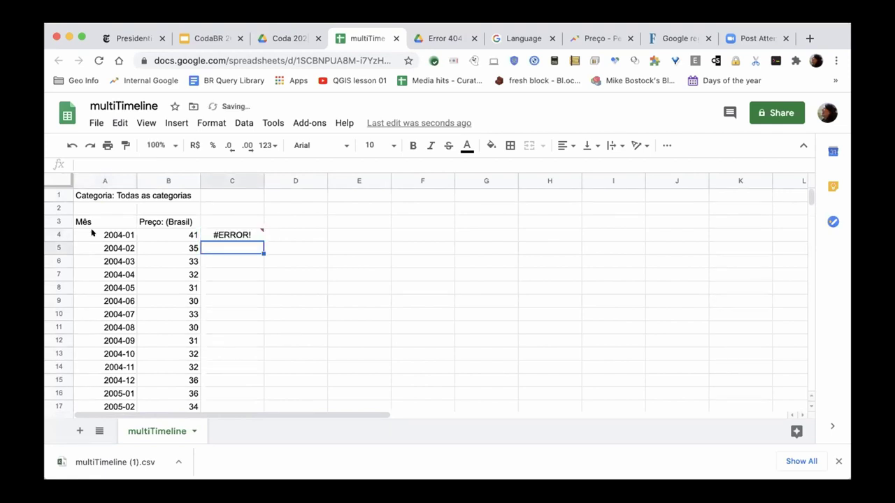
click(231, 232)
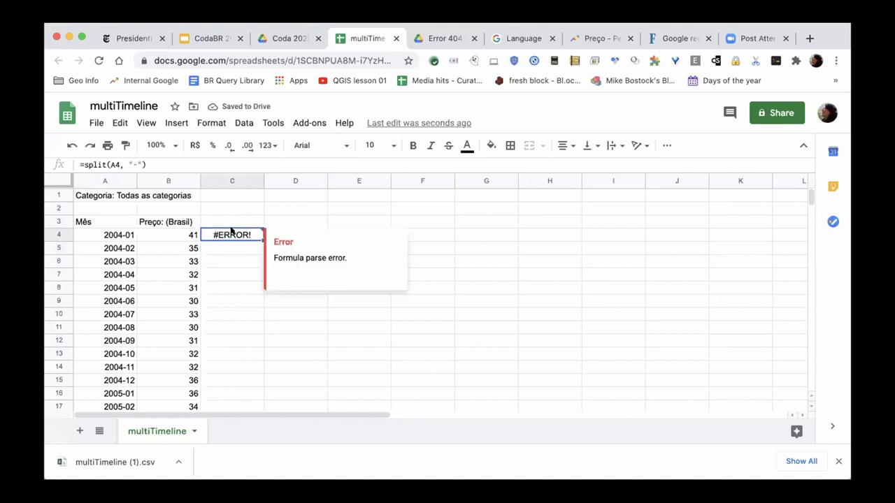
click(120, 237)
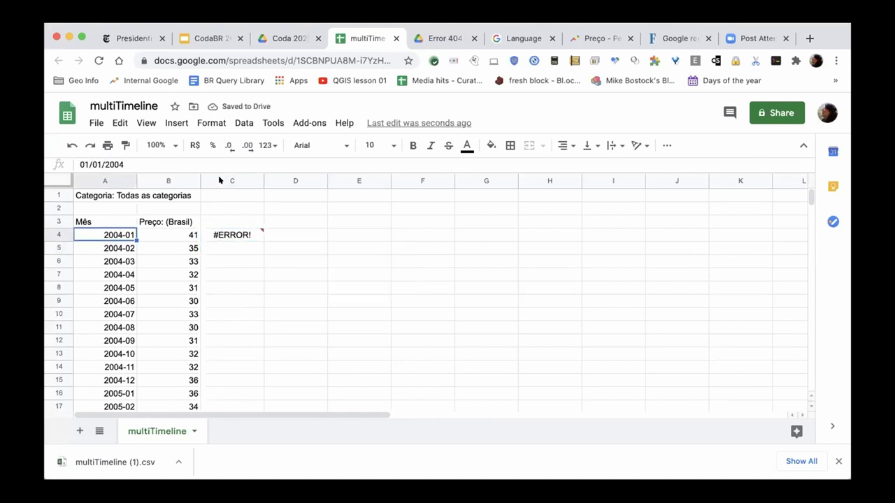
click(211, 122)
scroll(249, 406, down, 2)
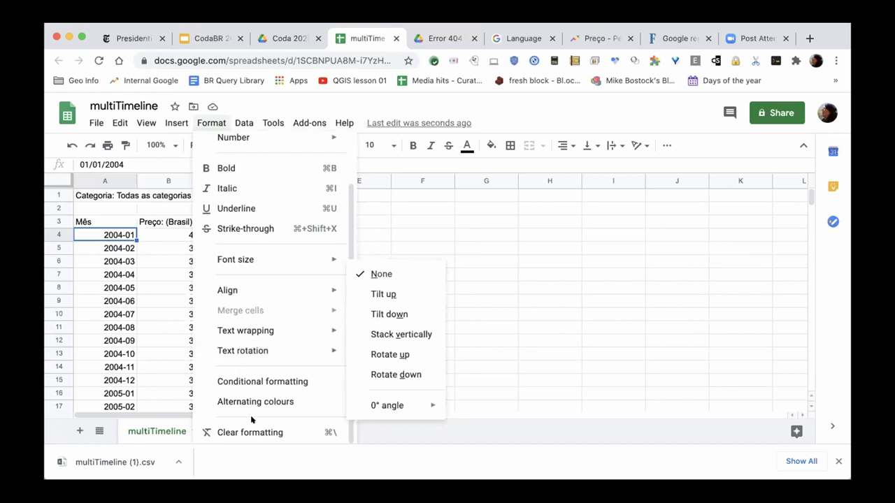
scroll(241, 356, up, 2)
mouse_move(242, 114)
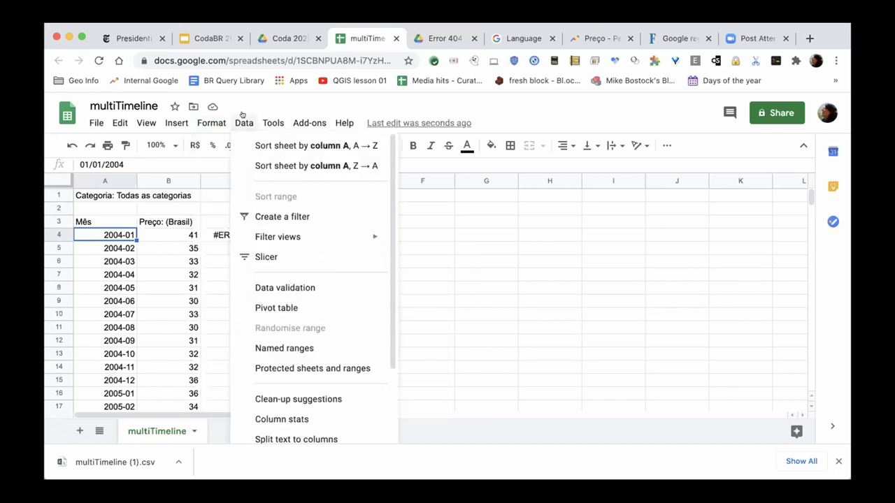
scroll(263, 300, down, 3)
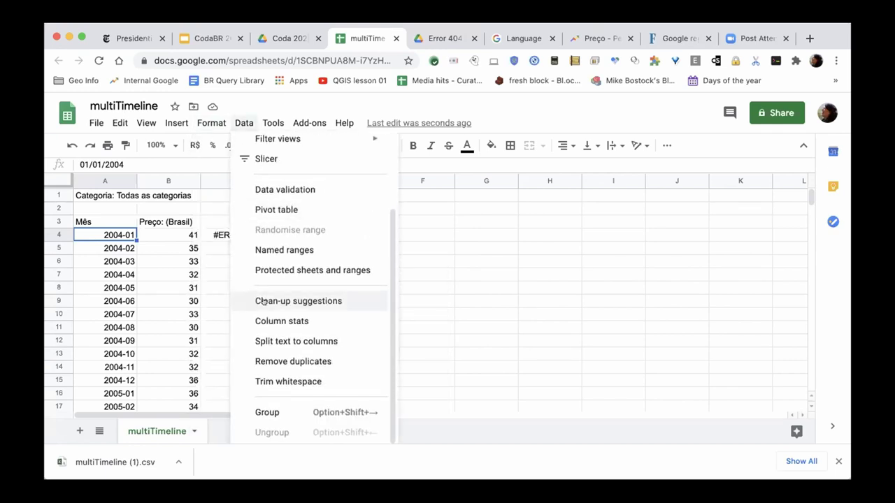
Step: Clear the SPLIT formula from cell C4
click(161, 276)
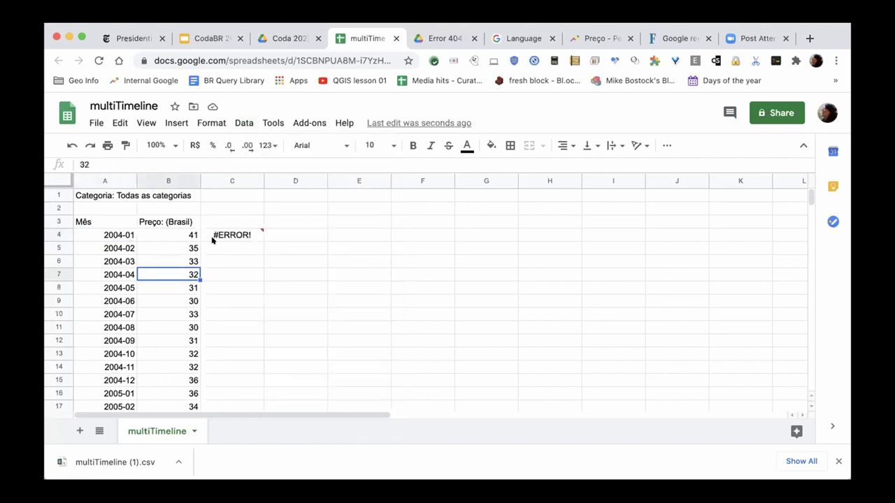
click(259, 232)
key(Delete)
Step: Try to split the text of cell A4 into columns using the custom separator "-"
click(122, 233)
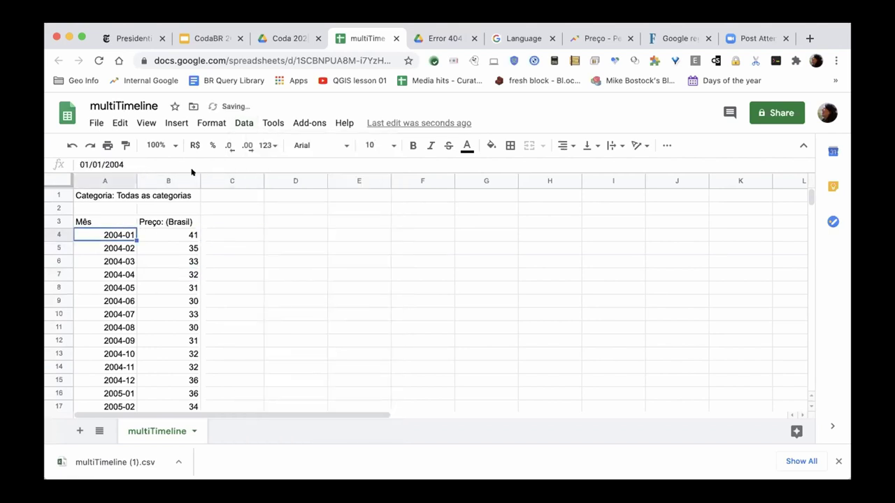
click(243, 123)
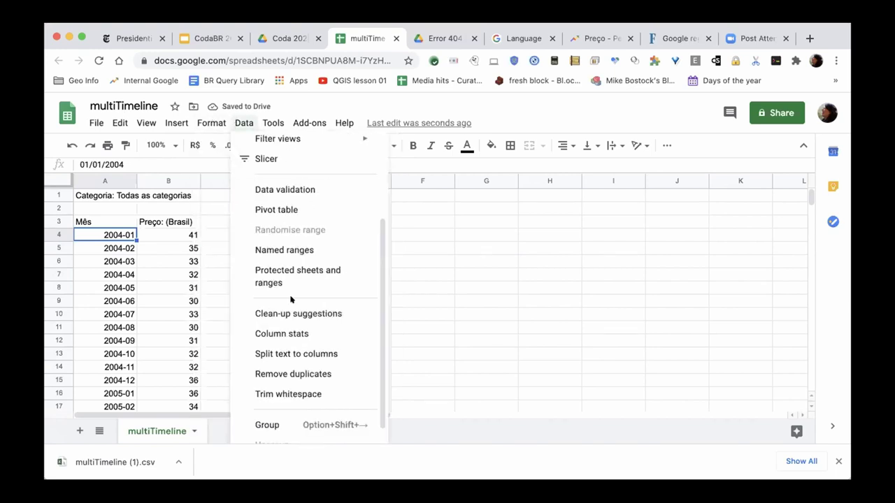
scroll(288, 299, down, 2)
scroll(286, 299, up, 4)
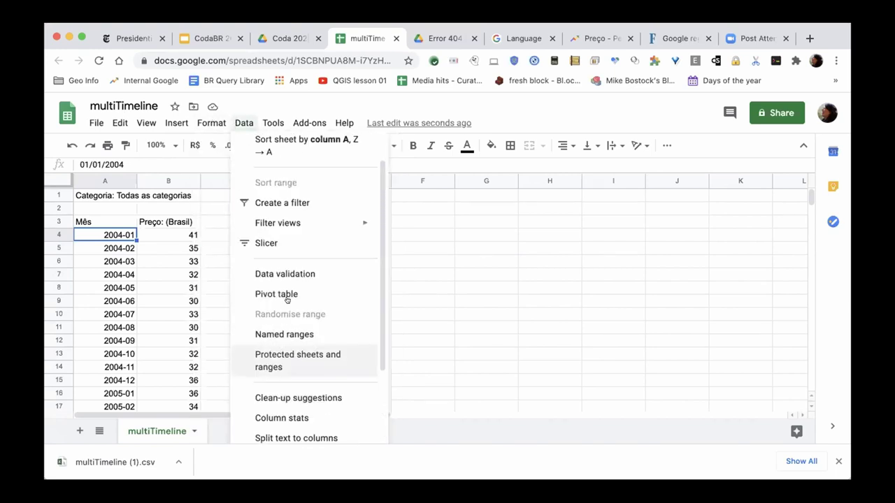
scroll(286, 294, down, 4)
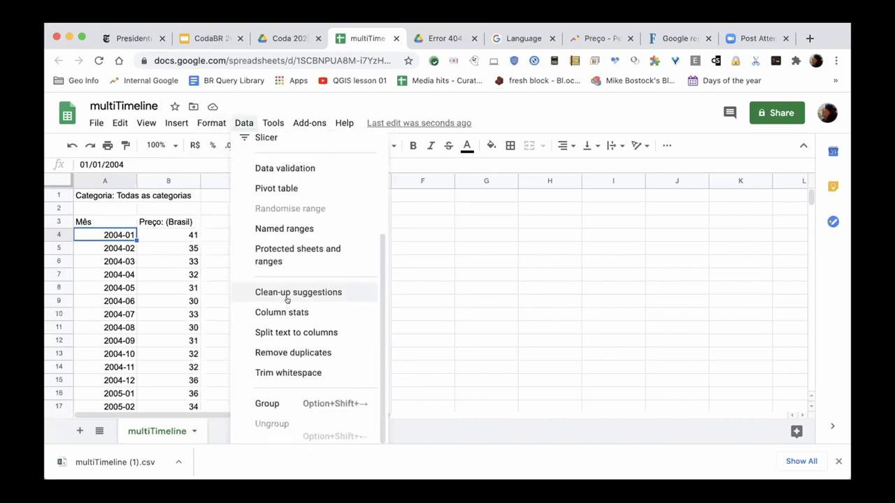
click(286, 332)
click(149, 243)
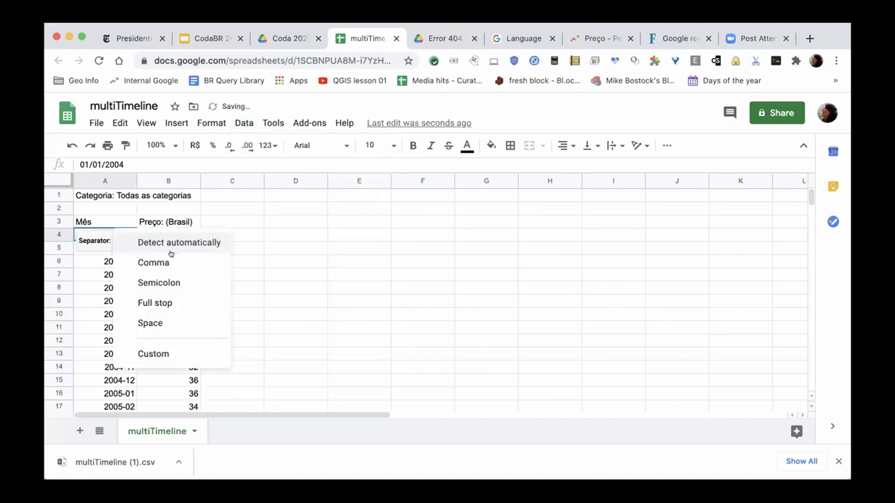
click(157, 353)
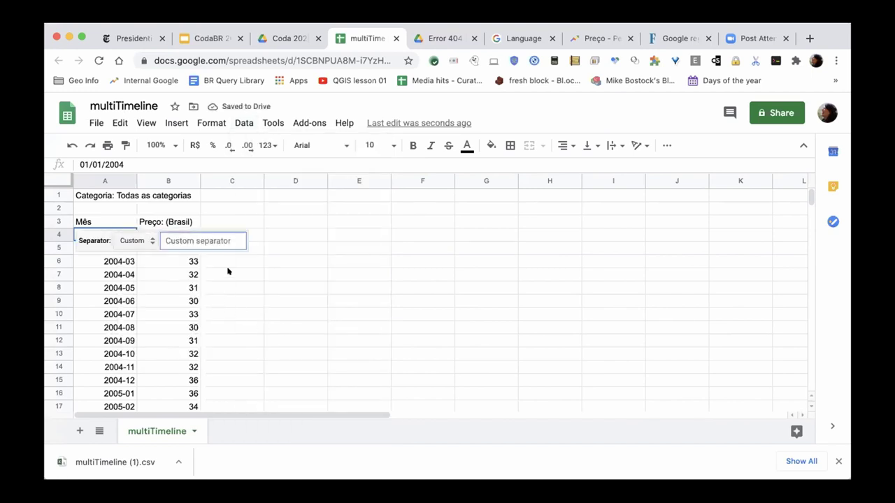
text(-)
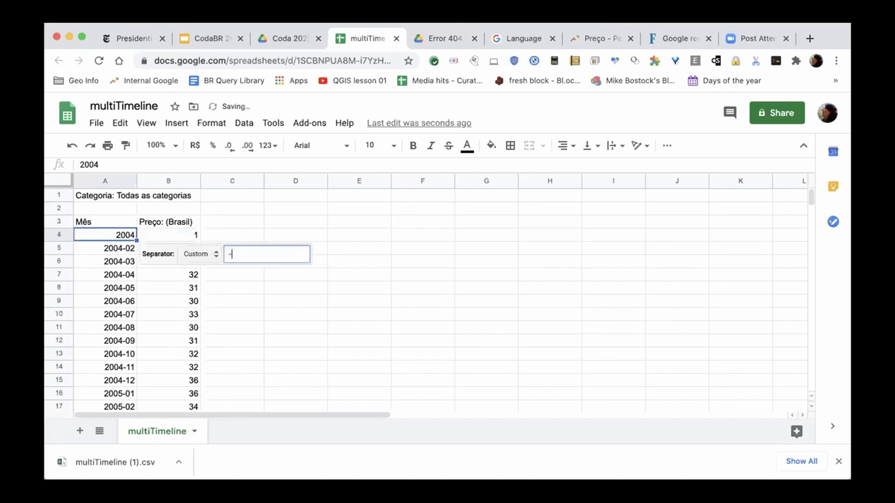
click(280, 270)
key(ctrl+z)
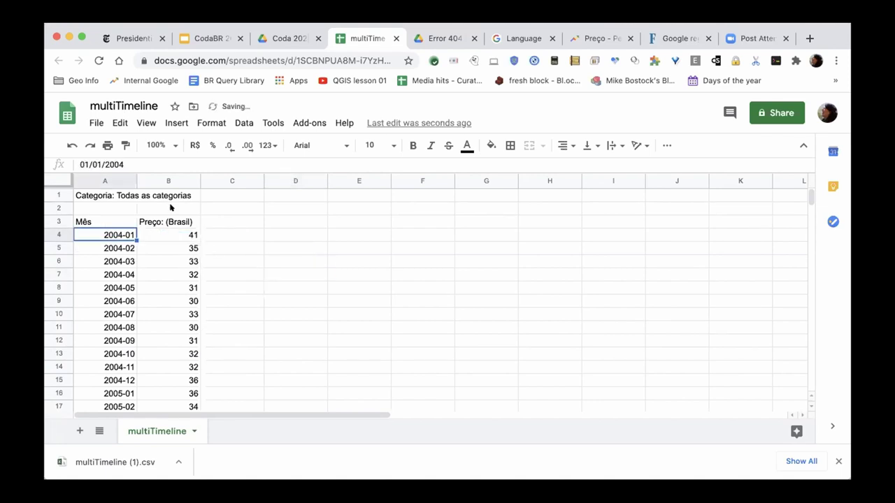
Step: Move the Preço: (Brasil) data from column B to column E to free the columns beside the months
click(161, 179)
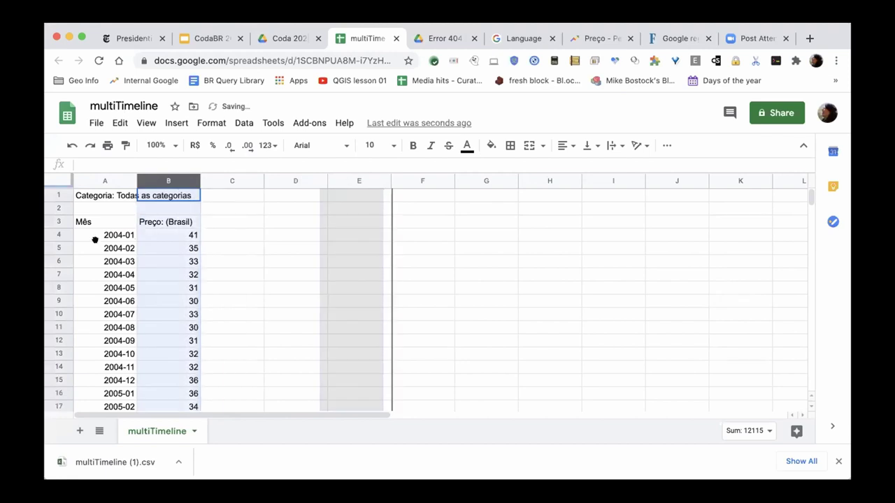
drag(108, 240, 119, 240)
click(119, 237)
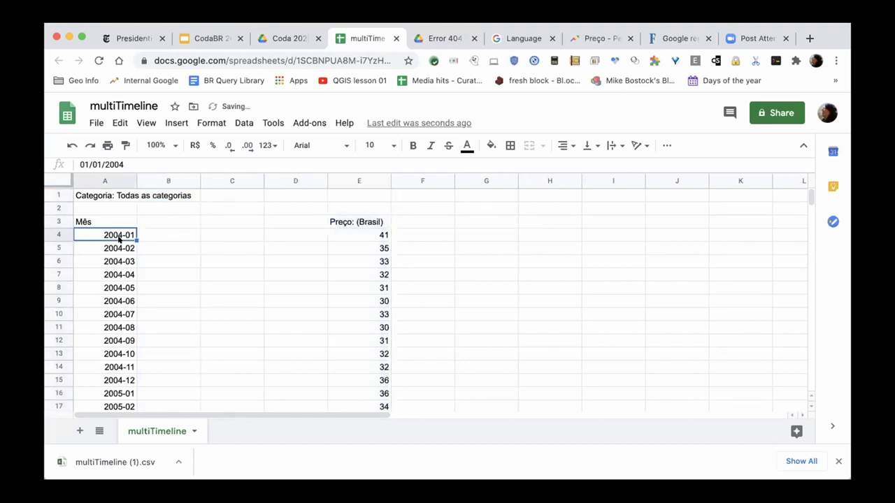
Step: Try the formula =split(A4, "-") in cell B4 and clear the cell again
click(169, 237)
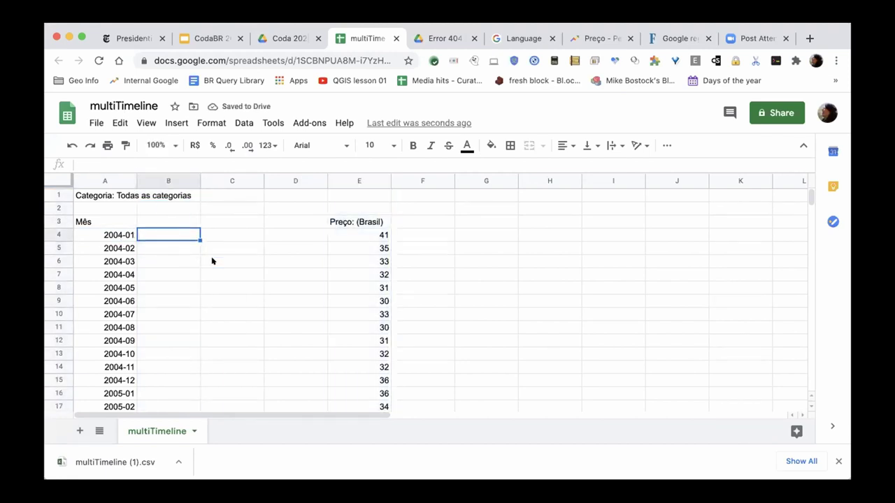
text(=split()
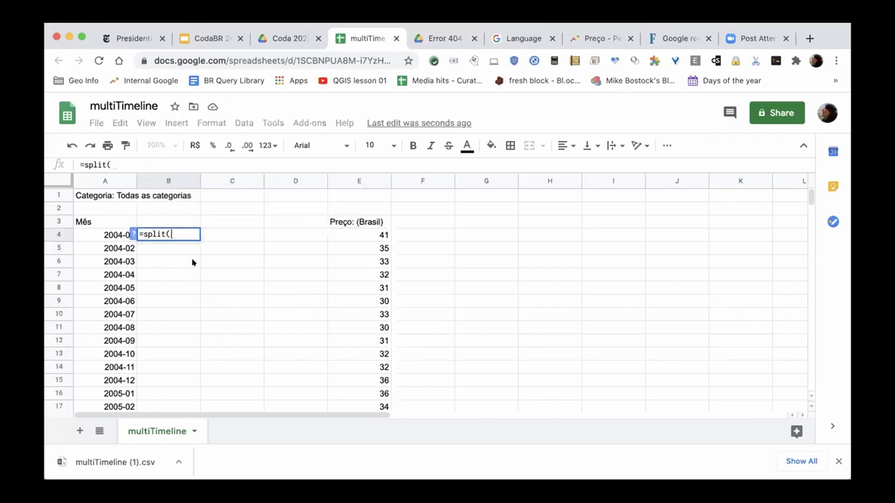
click(109, 234)
text(, "-"))
key(Return)
click(168, 235)
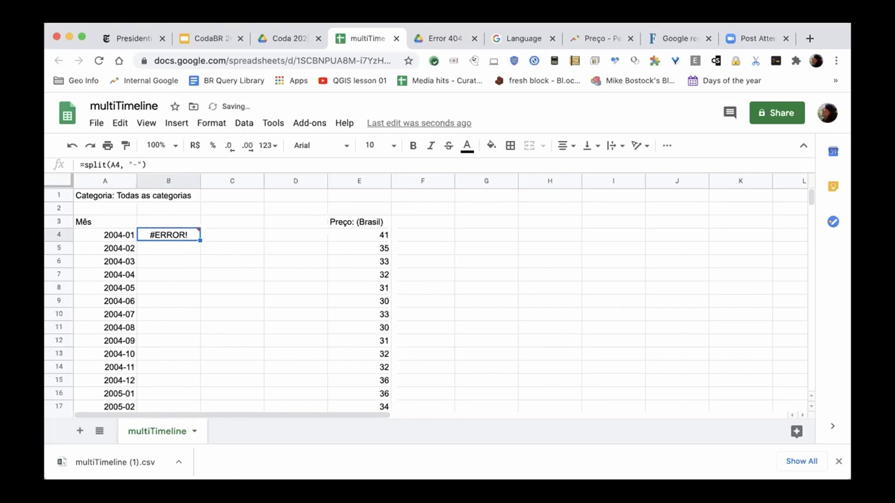
click(161, 242)
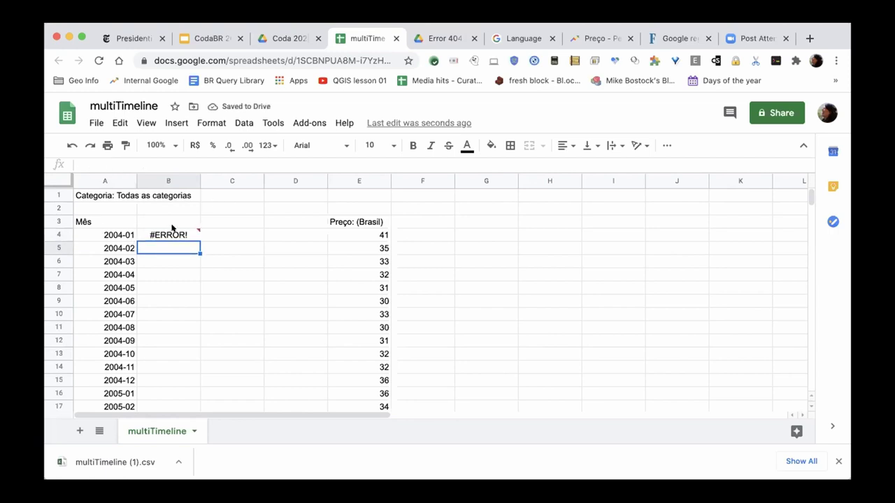
click(171, 225)
click(172, 232)
key(Delete)
click(158, 273)
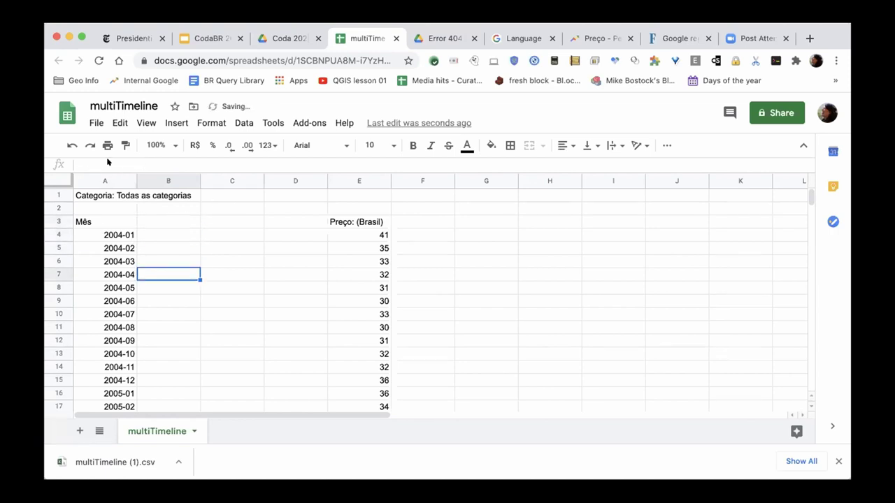
Step: Split all month values in column A from A4 downwards into columns using the custom separator "-"
click(120, 236)
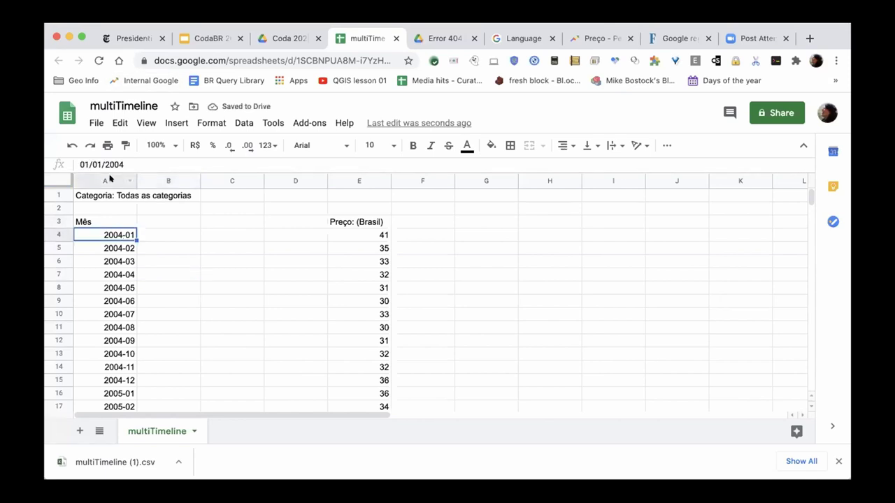
click(109, 179)
click(120, 234)
key(super+shift+Down)
scroll(239, 169, up, 15)
scroll(239, 169, up, 20)
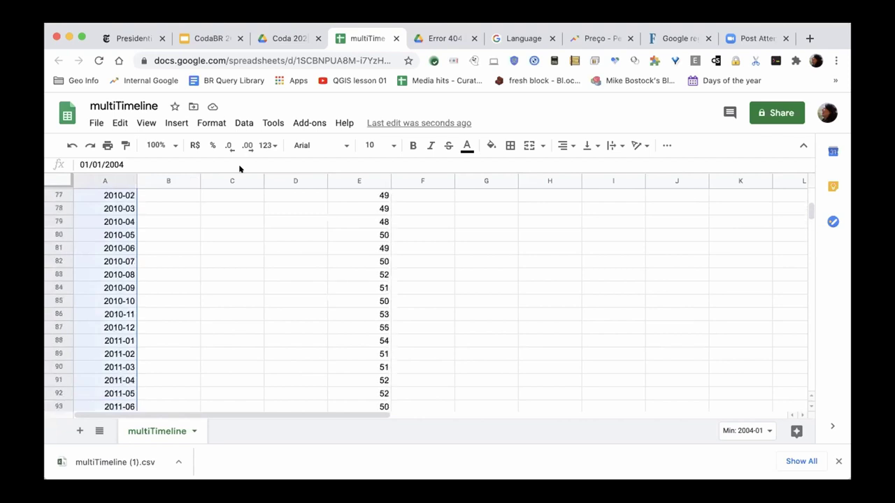
click(241, 122)
scroll(283, 343, down, 1)
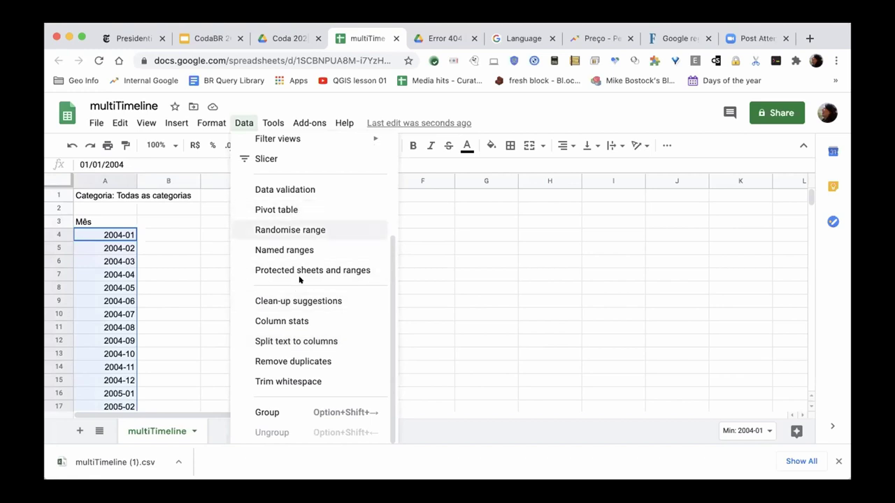
click(294, 341)
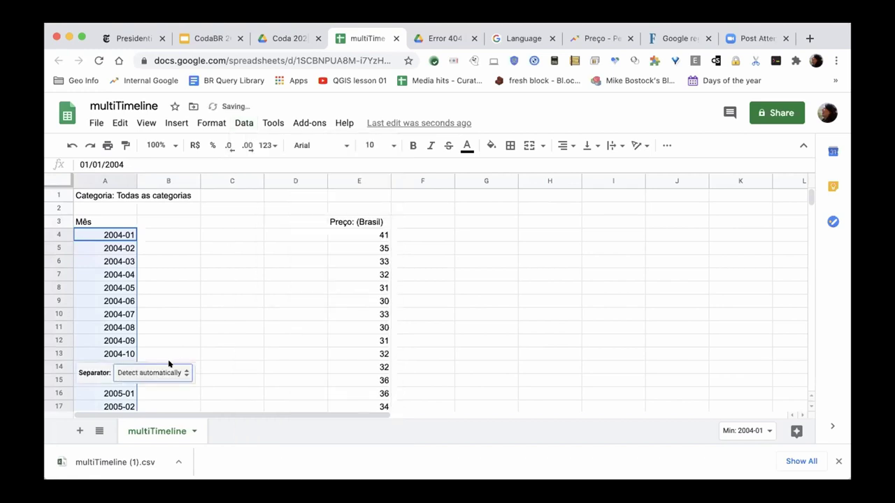
click(168, 373)
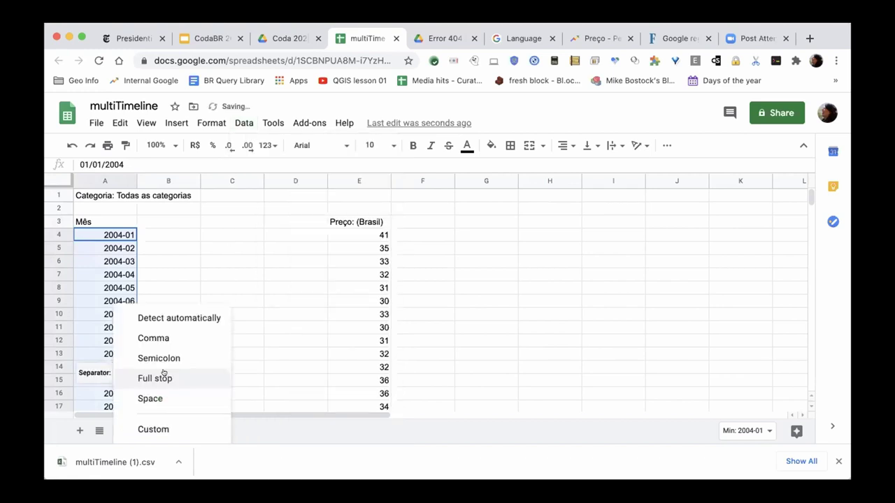
click(172, 426)
text(-)
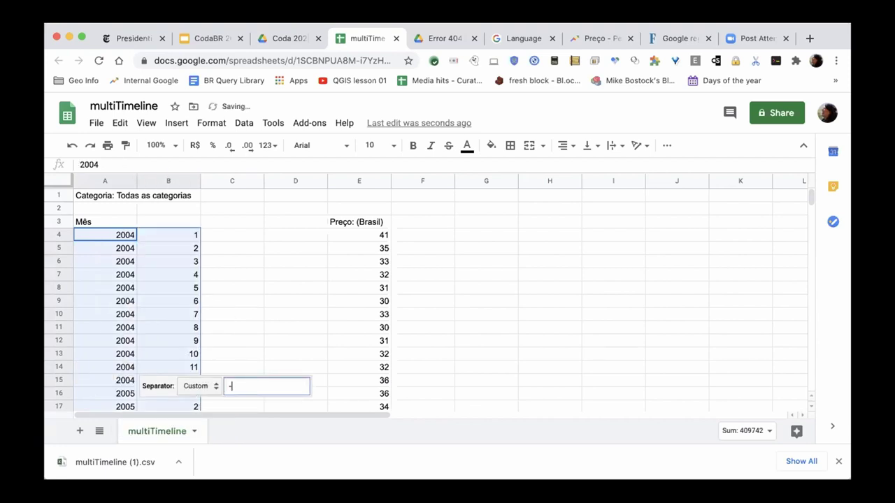
click(240, 289)
click(331, 237)
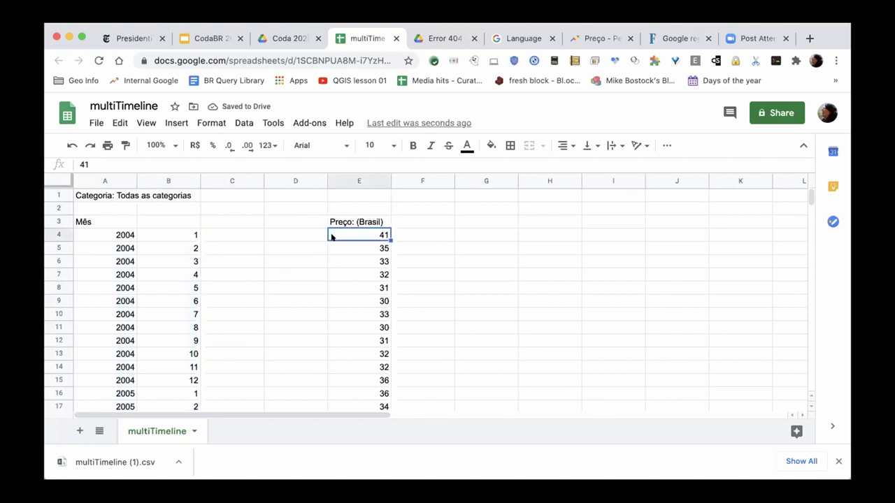
Step: Copy the Preço values from E4 downwards into column C, starting at C4
key(super+shift+Down)
key(super+c)
scroll(301, 232, up, 20)
scroll(301, 232, up, 14)
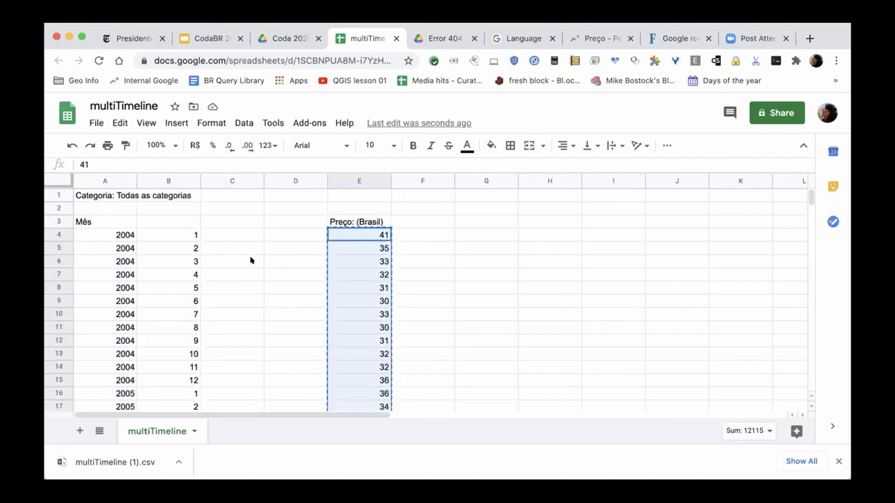
click(246, 259)
click(232, 235)
key(super+v)
click(295, 249)
Step: Copy the Preço: (Brasil) header from E3 to C3 and clear the contents of column E
click(358, 234)
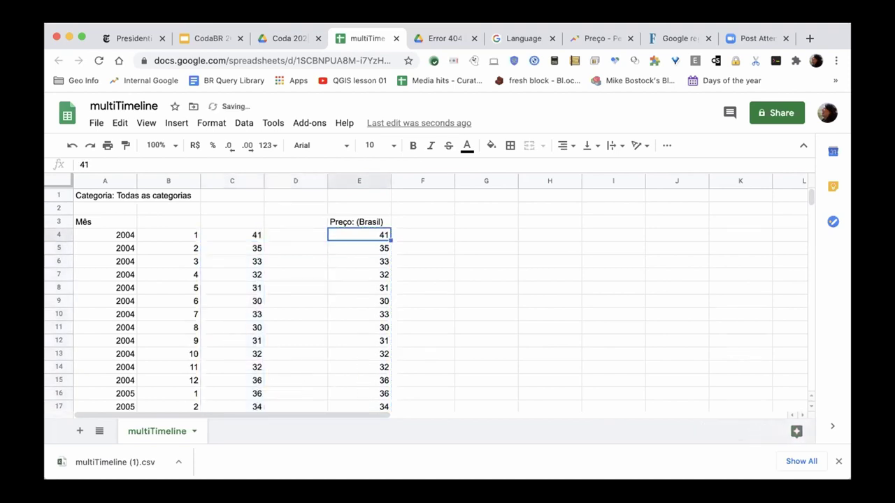
click(362, 221)
key(super+c)
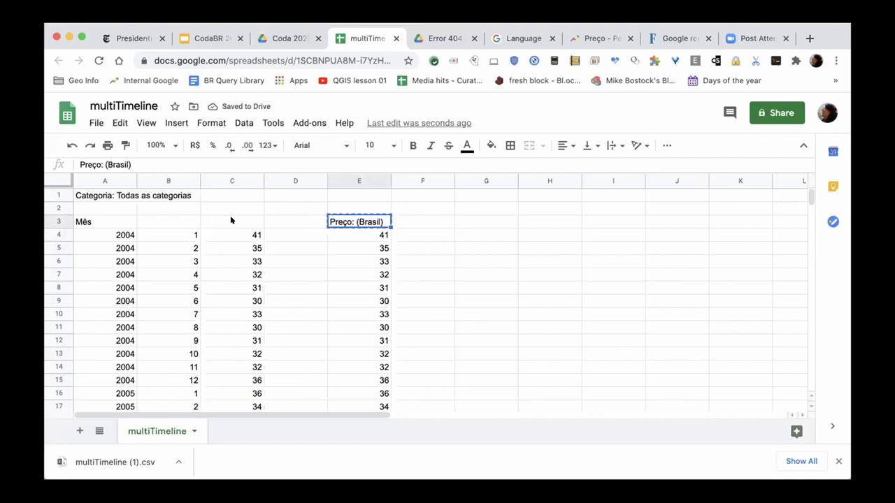
click(243, 221)
key(super+v)
click(364, 180)
key(Delete)
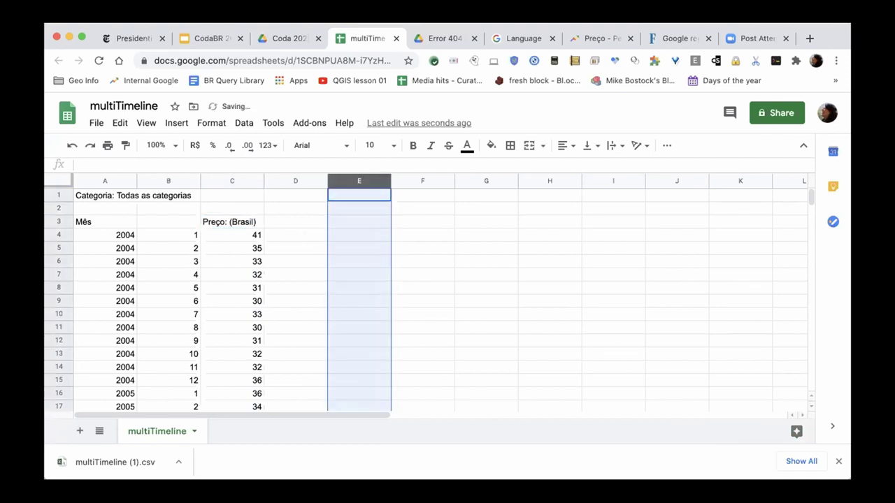
Step: Enter the header Mês in cell B3 above the month numbers
click(181, 221)
text(Mês)
key(Return)
click(167, 222)
click(105, 222)
click(105, 234)
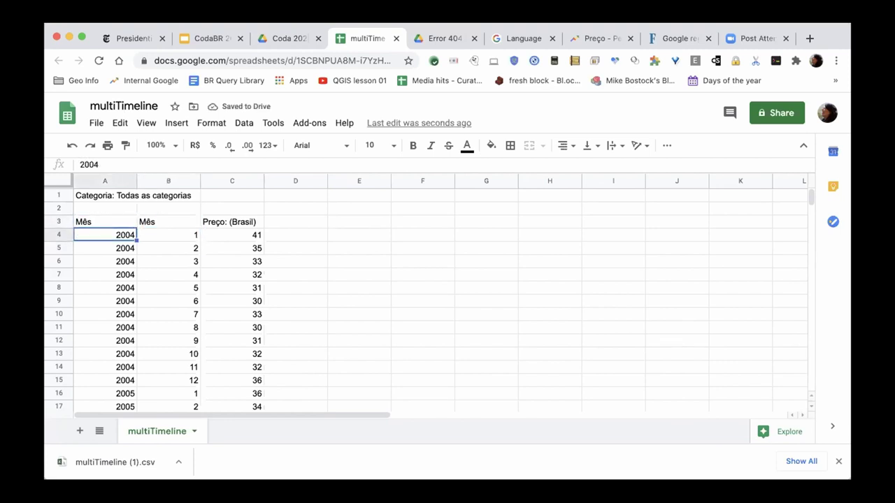
Step: Change the header in A3 above the years to Ano
click(244, 123)
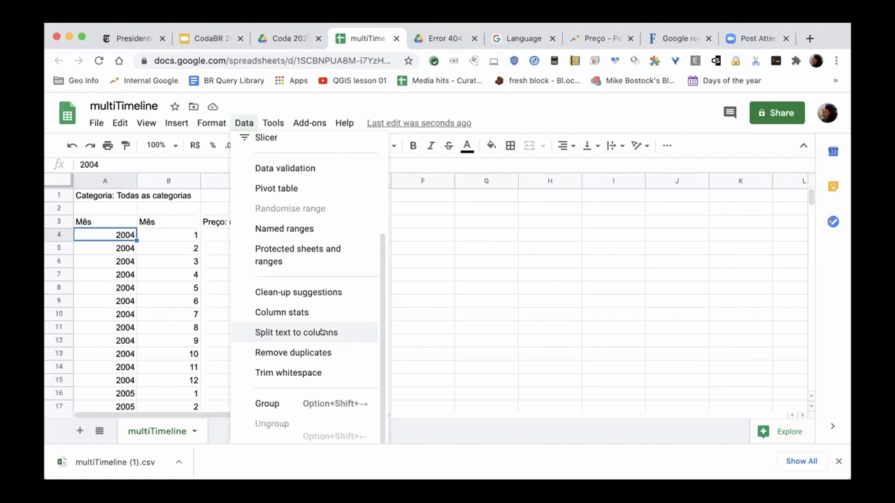
click(170, 301)
click(121, 219)
click(168, 222)
click(105, 222)
text(Ano)
key(Tab)
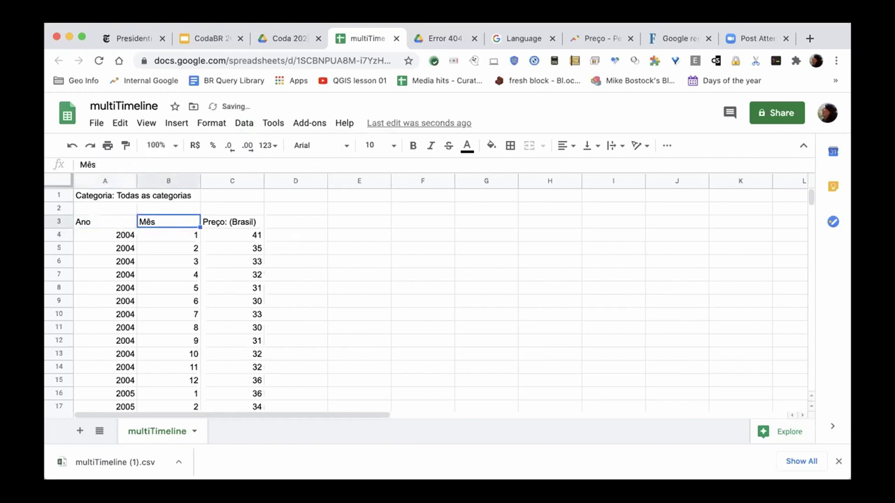
Step: Replace the header in C3 with Interesse de busca
click(231, 221)
text(Interesse de busca)
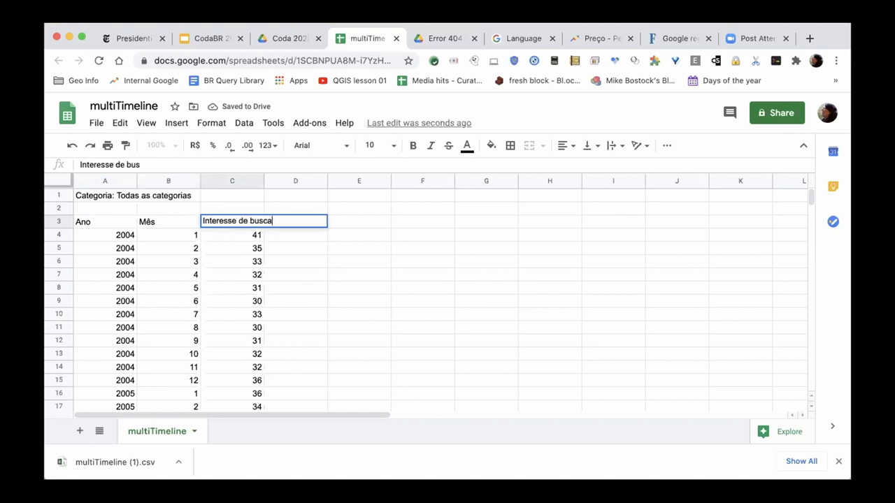
key(Return)
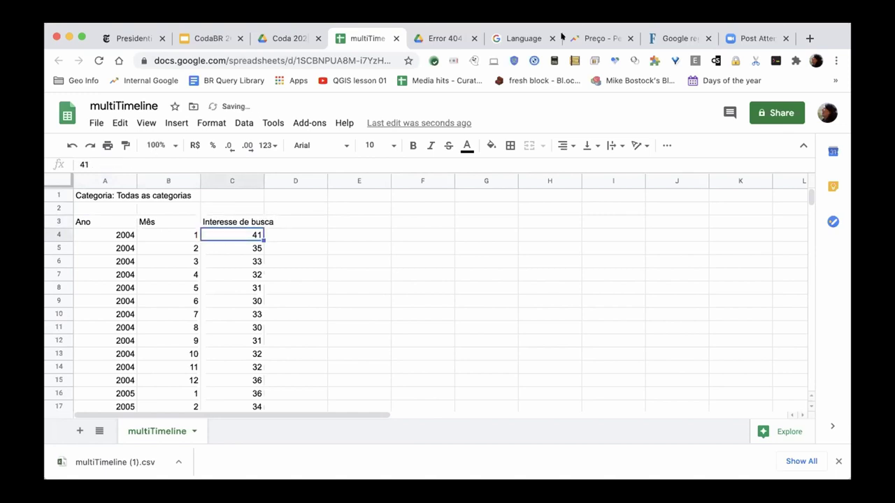
Step: Look at the Preço interest chart in Google Trends and return to the multiTimeline spreadsheet
click(587, 38)
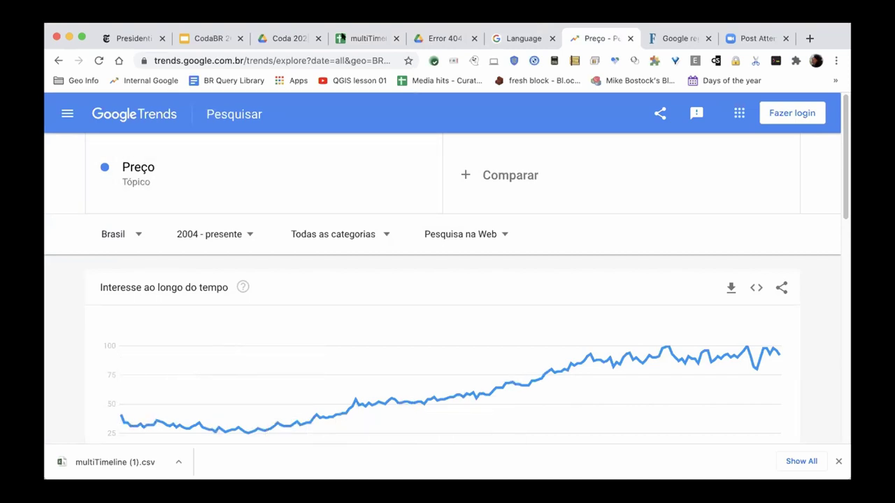
click(355, 38)
click(140, 221)
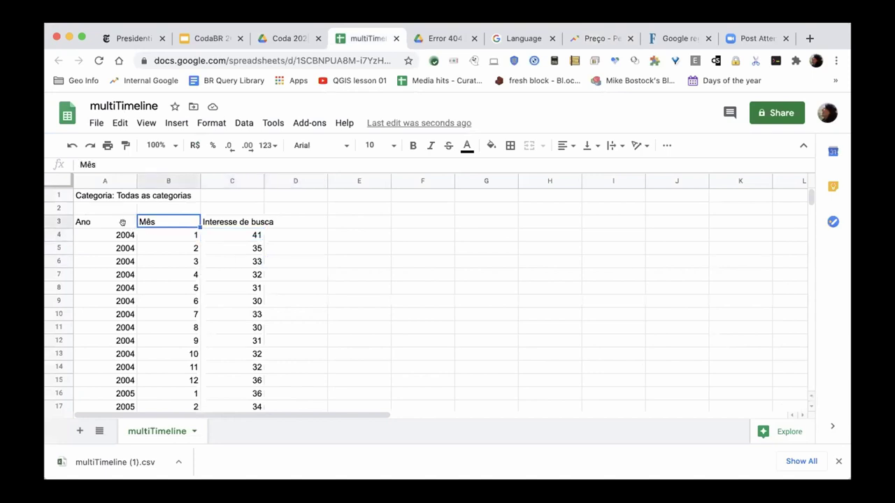
click(127, 229)
key(Right)
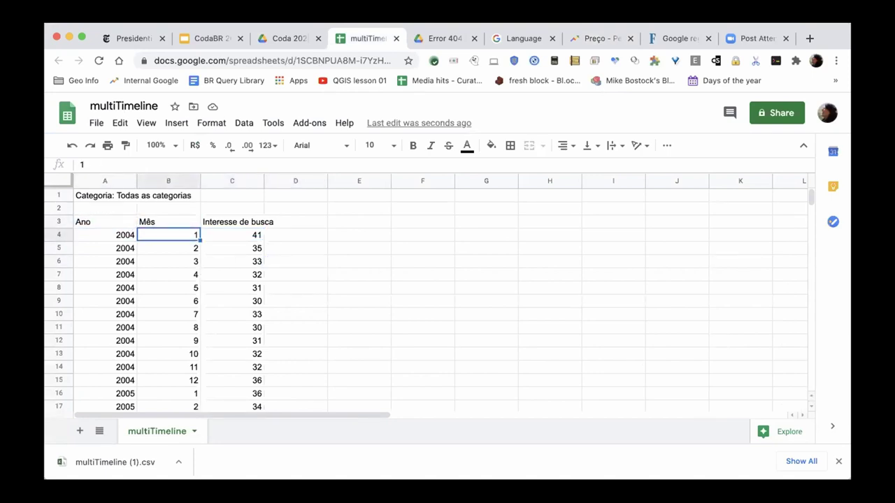
Step: Select the 2004 cells A4:A15 to examine the monthly rows that belong to that year
click(105, 234)
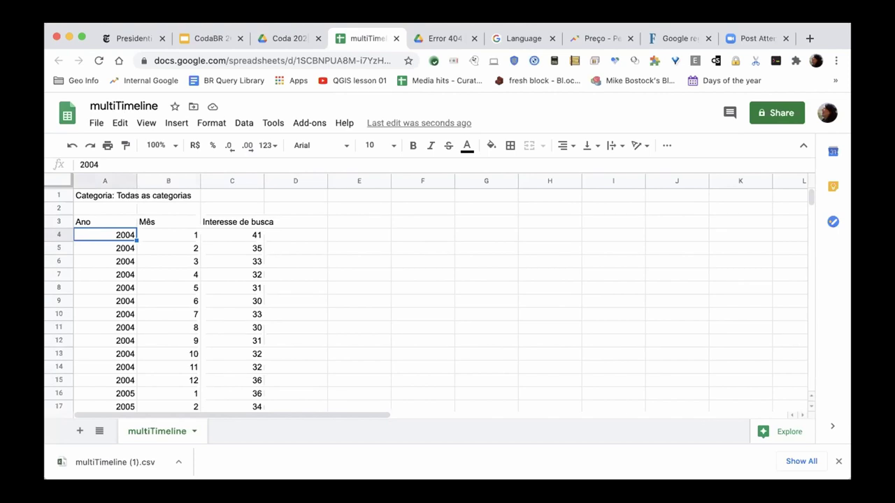
key(shift+Down)
key(shift+Down)
key(shift+Down)
key(shift+Down)
key(shift+Down)
key(shift+Down)
key(shift+Down)
key(shift+Down)
key(shift+Down)
key(shift+Down)
key(shift+Down)
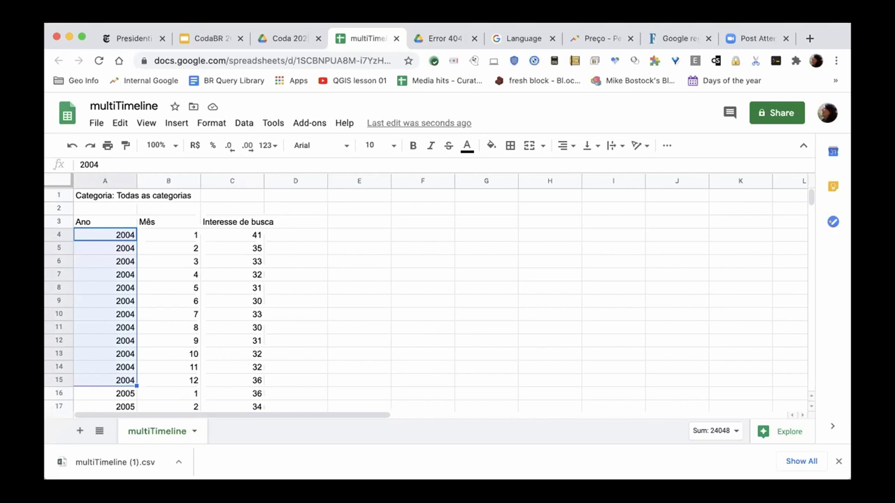
Step: Create a pivot table in a new sheet from the Ano, Mês and Interesse de busca data in A3:C206
click(168, 222)
click(105, 221)
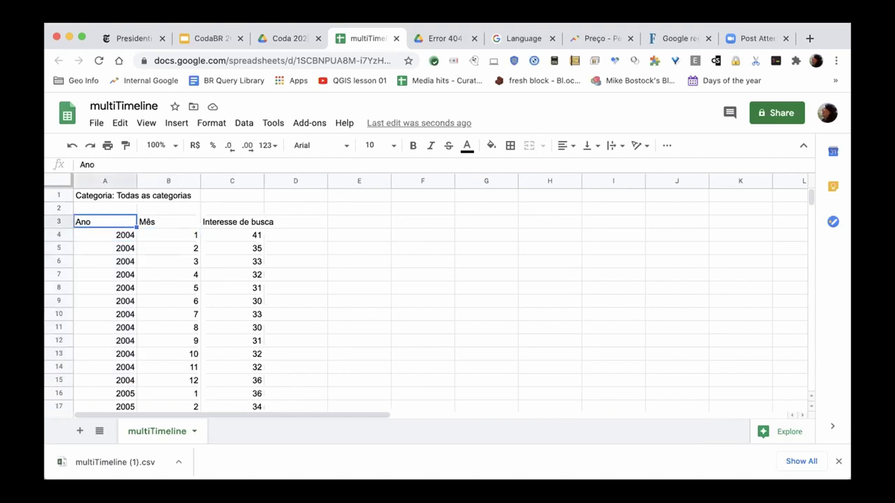
key(shift+Right)
key(shift+Right)
key(super+shift+Down)
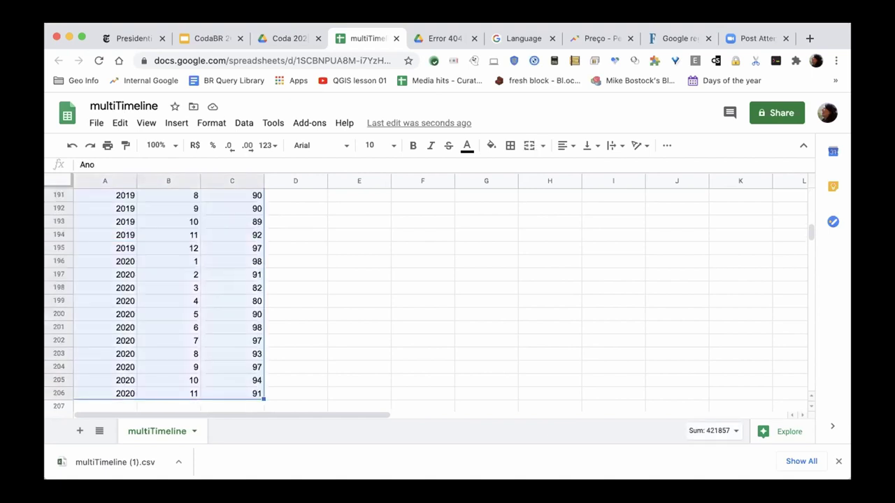
scroll(159, 282, up, 10)
scroll(160, 281, up, 20)
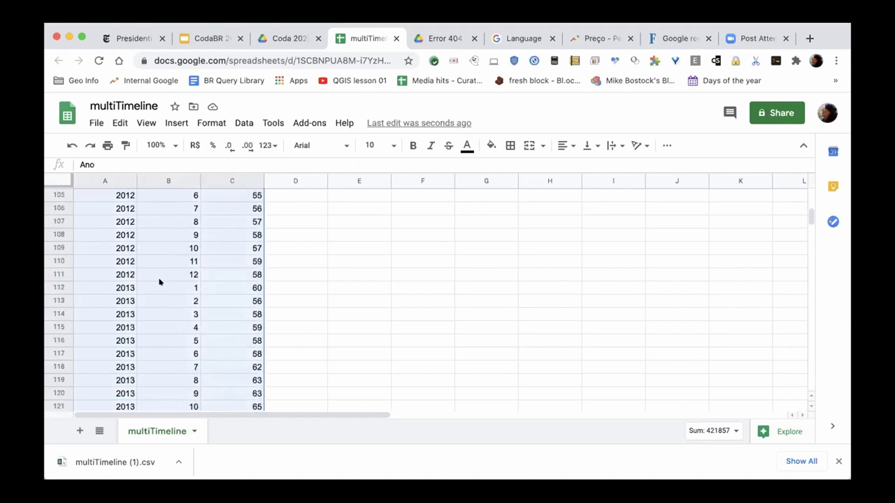
click(244, 123)
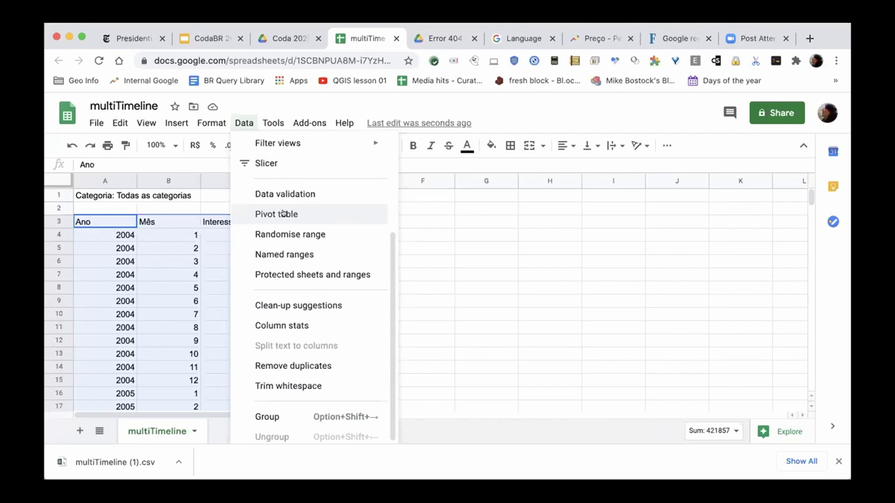
click(284, 213)
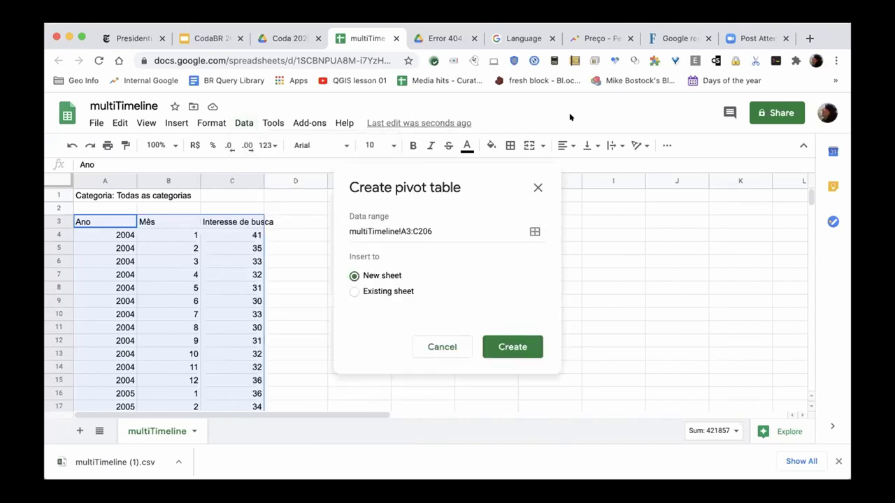
click(515, 348)
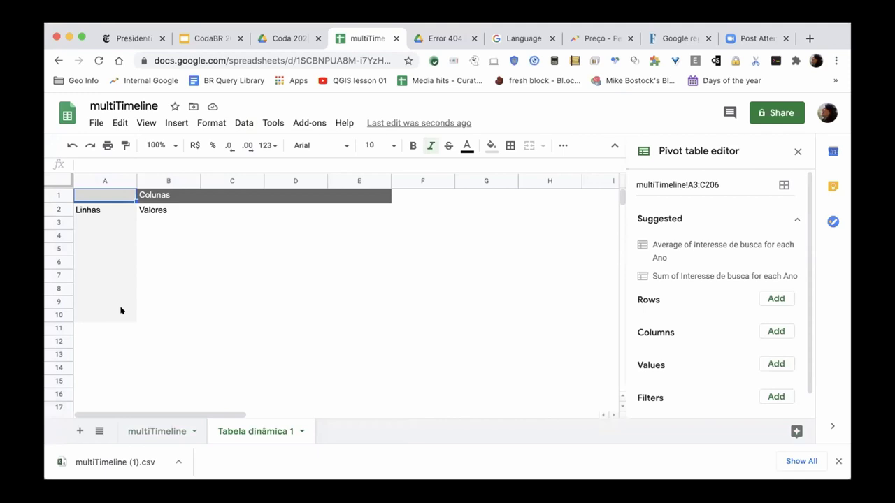
Step: Add Ano to the pivot table's rows and look through the resulting list of years
click(770, 300)
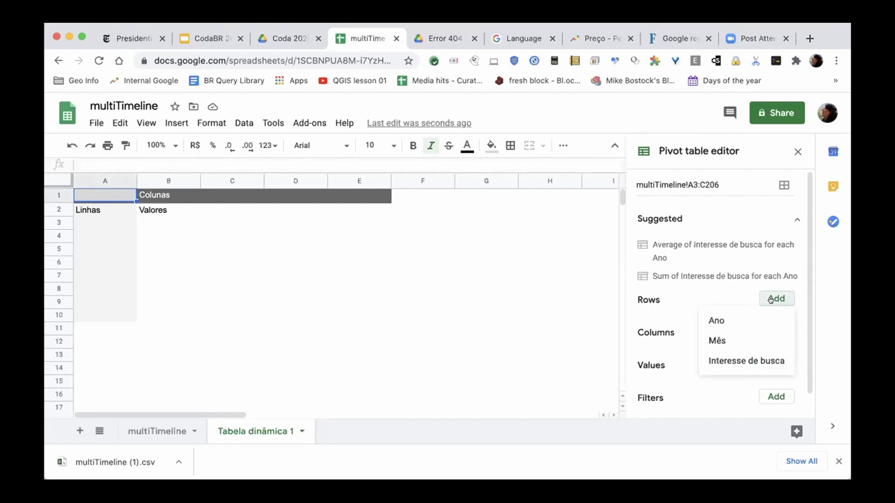
click(749, 315)
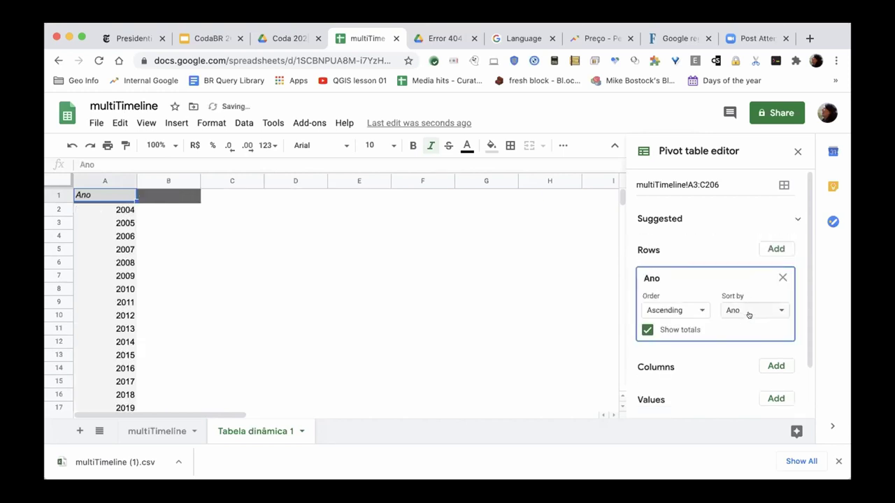
scroll(151, 272, down, 3)
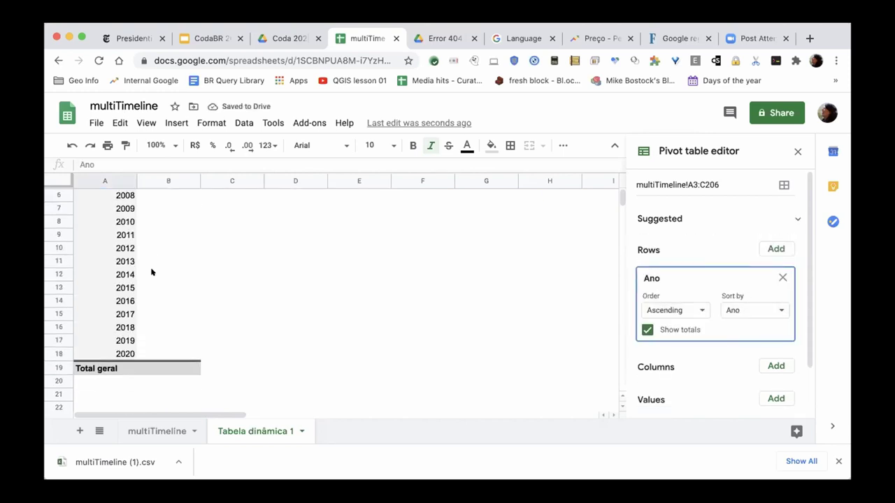
scroll(151, 272, up, 3)
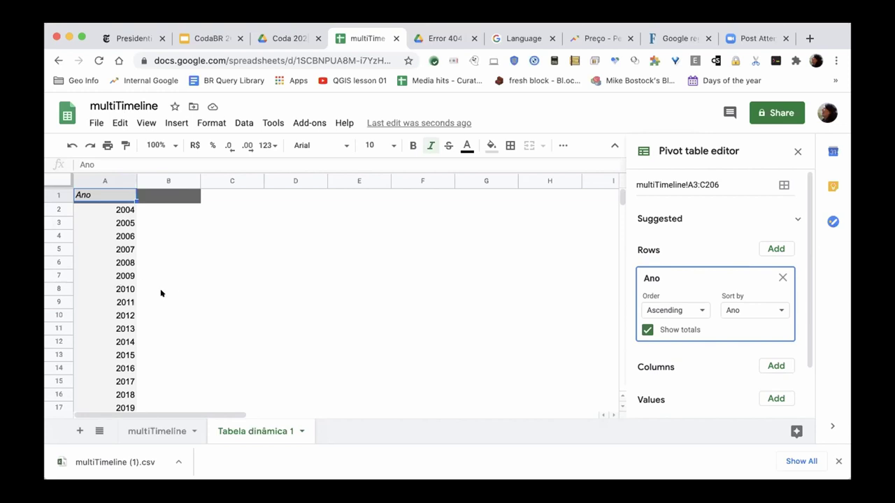
scroll(150, 333, down, 3)
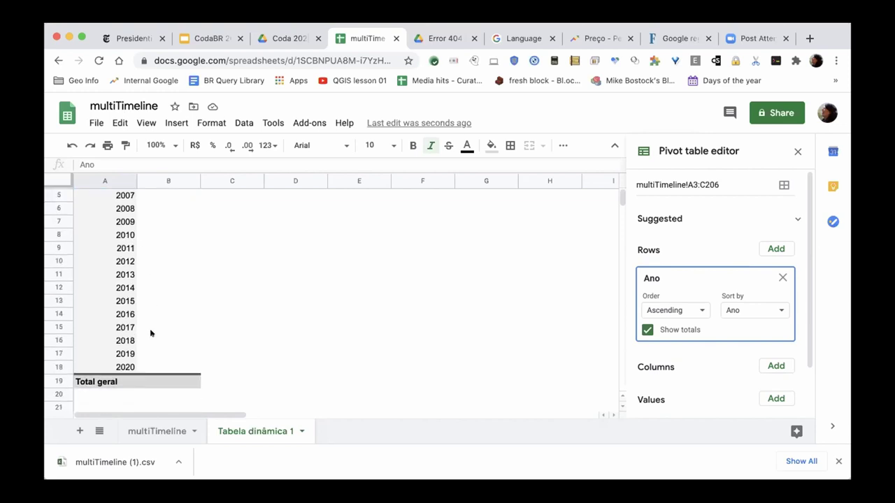
scroll(151, 333, up, 3)
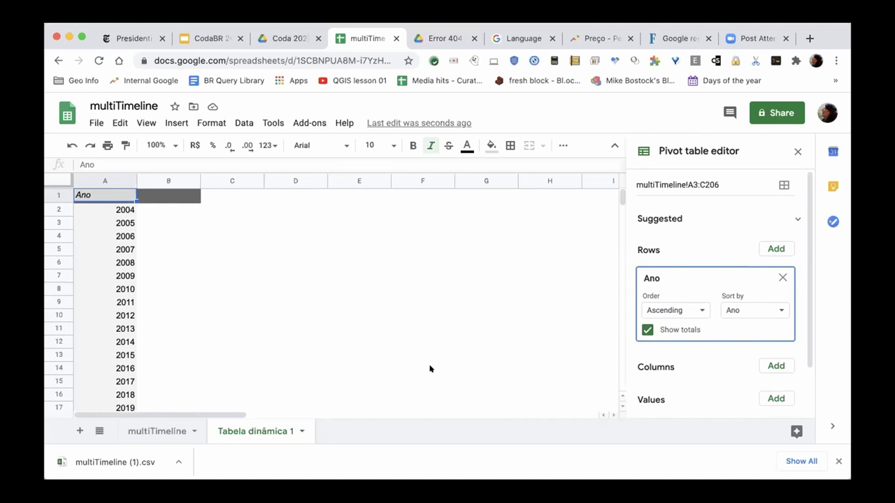
Step: Add Interesse de busca to the pivot table's values
scroll(722, 378, down, 2)
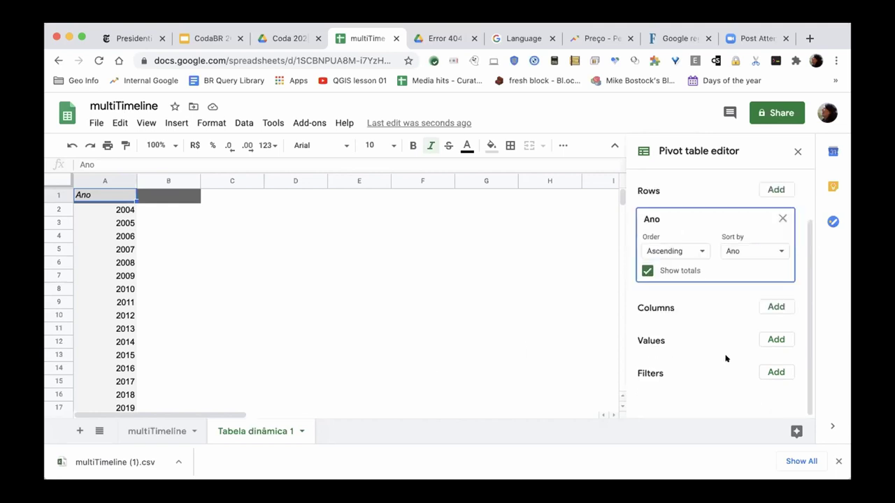
click(775, 339)
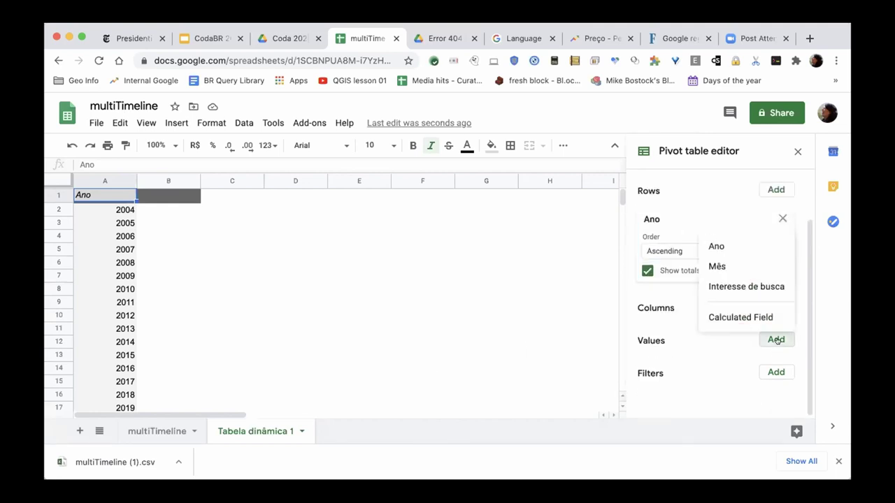
click(748, 286)
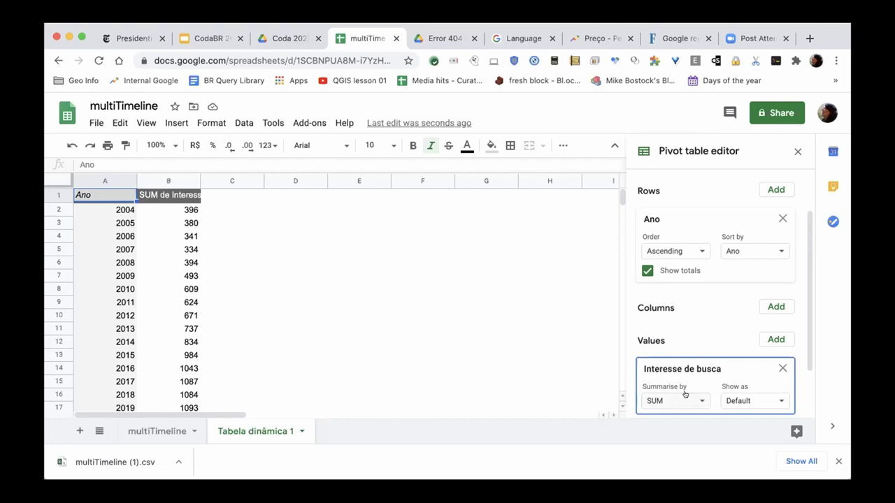
Step: Set the Interesse de busca values to be summarised by AVERAGE
scroll(684, 391, down, 1)
click(684, 365)
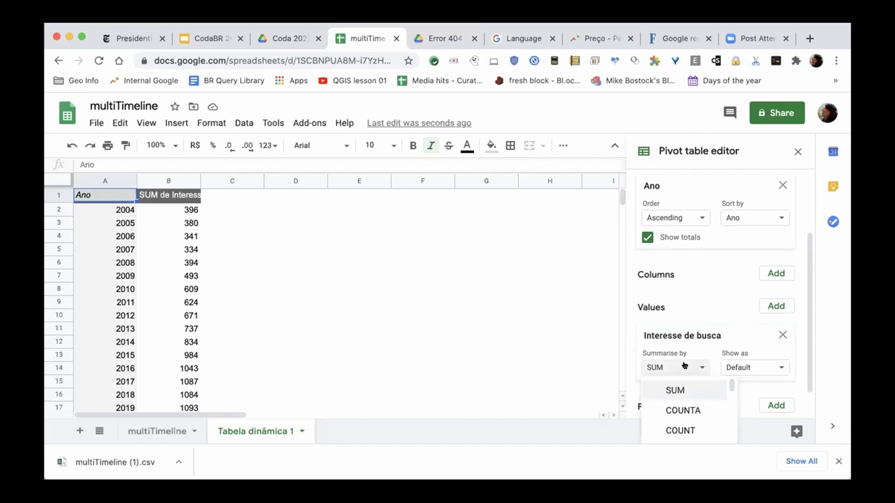
scroll(684, 366, down, 1)
scroll(688, 409, down, 3)
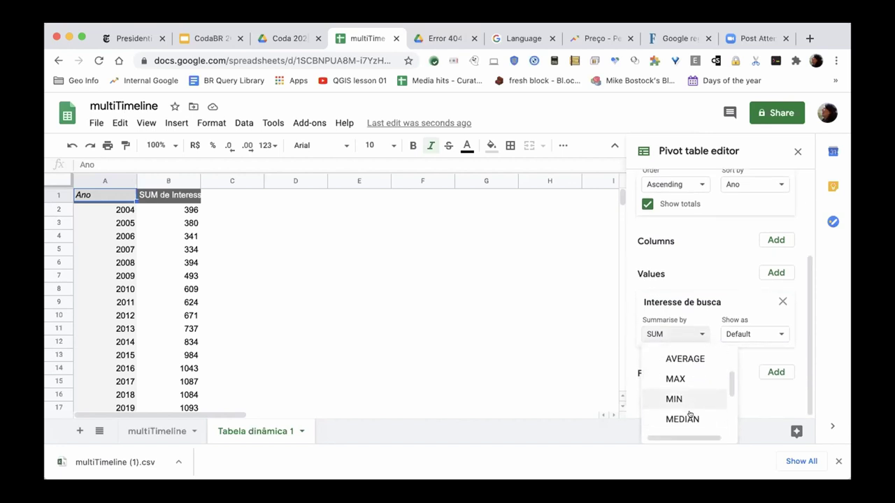
click(689, 355)
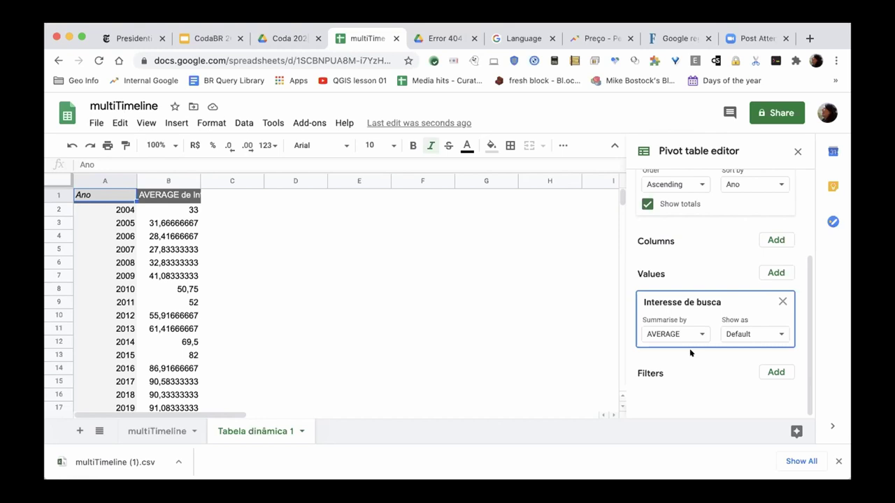
Step: Reduce the yearly averages in B2:B18 to whole numbers without decimal places
click(191, 205)
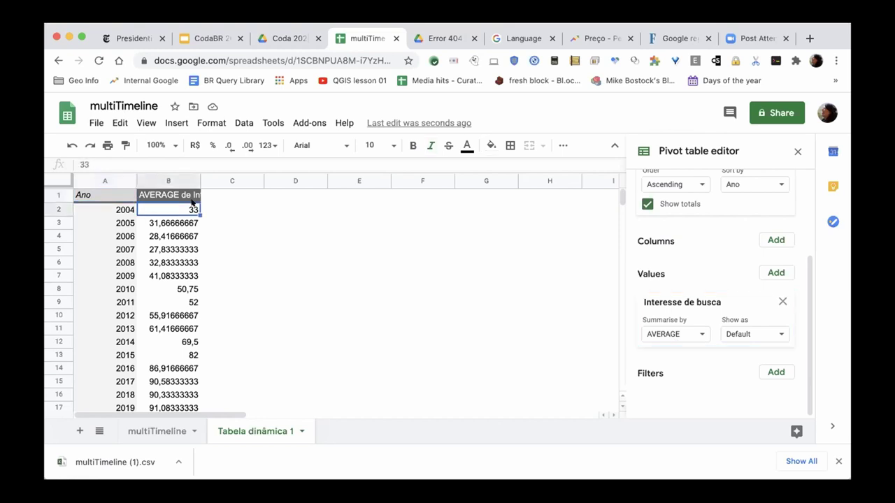
key(super+shift+Down)
key(shift+Up)
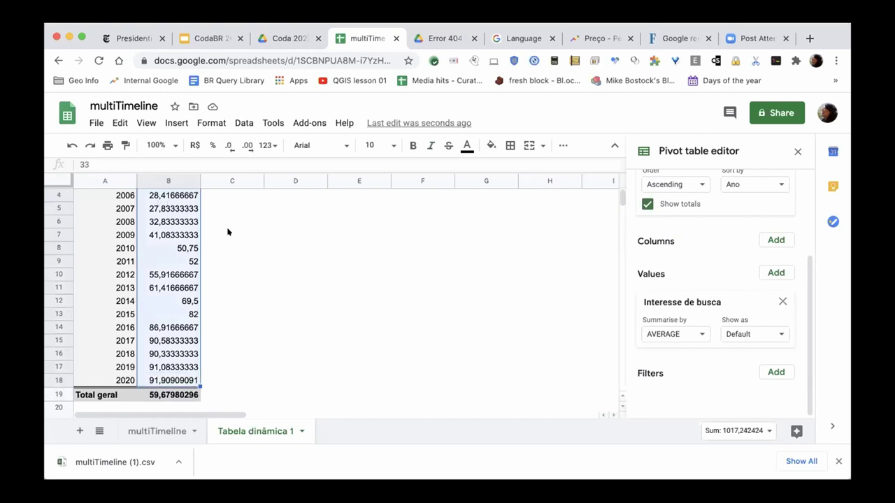
scroll(227, 231, up, 2)
click(225, 145)
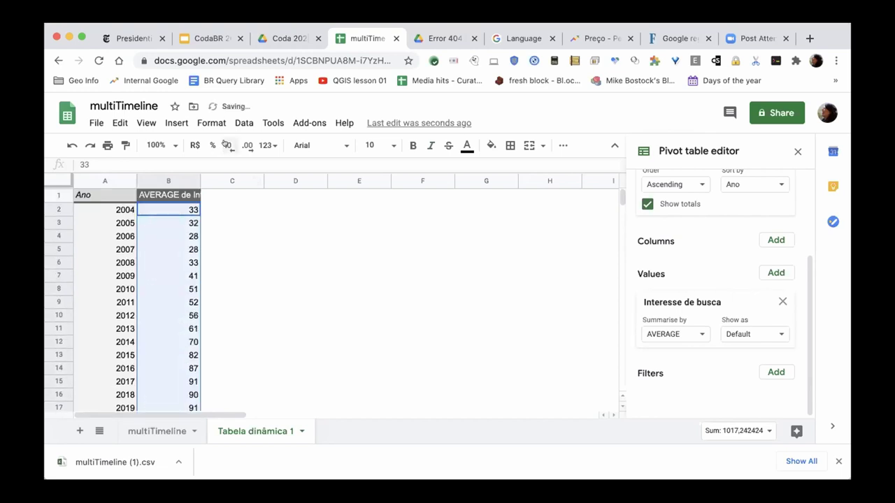
Step: Calculate the highest yearly average in C2 with the formula =max(B2:B18)
scroll(222, 314, down, 3)
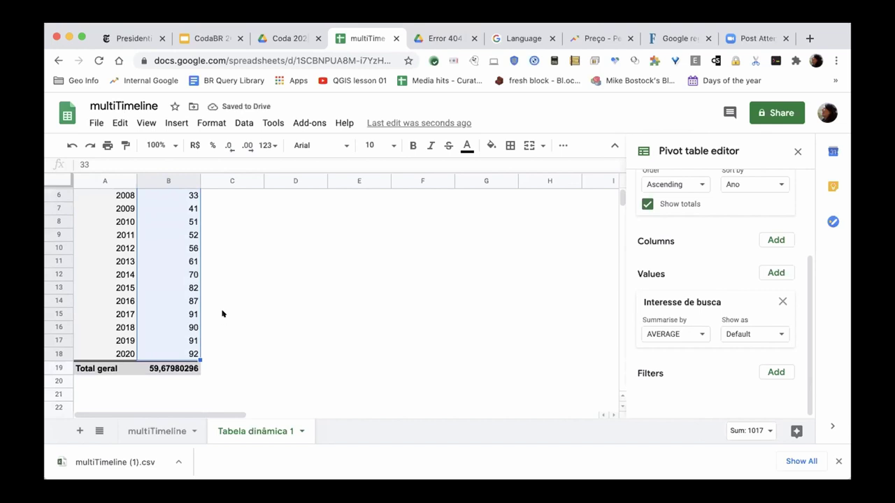
scroll(222, 314, up, 3)
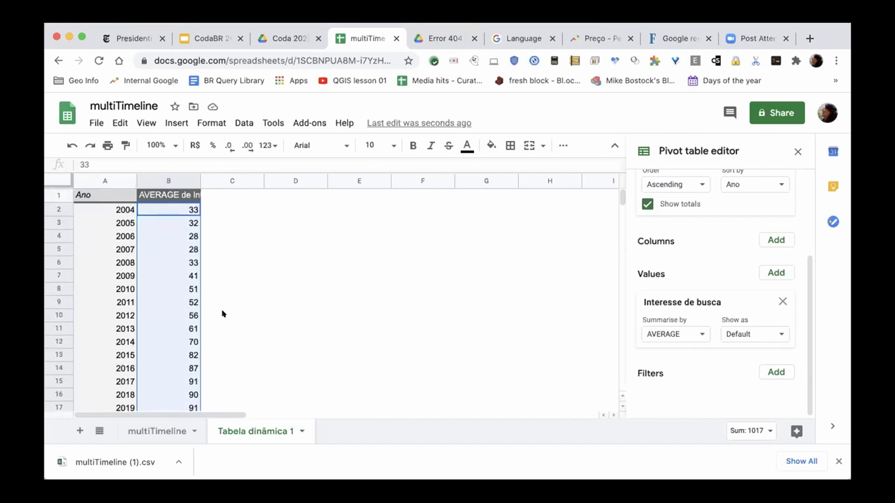
click(256, 206)
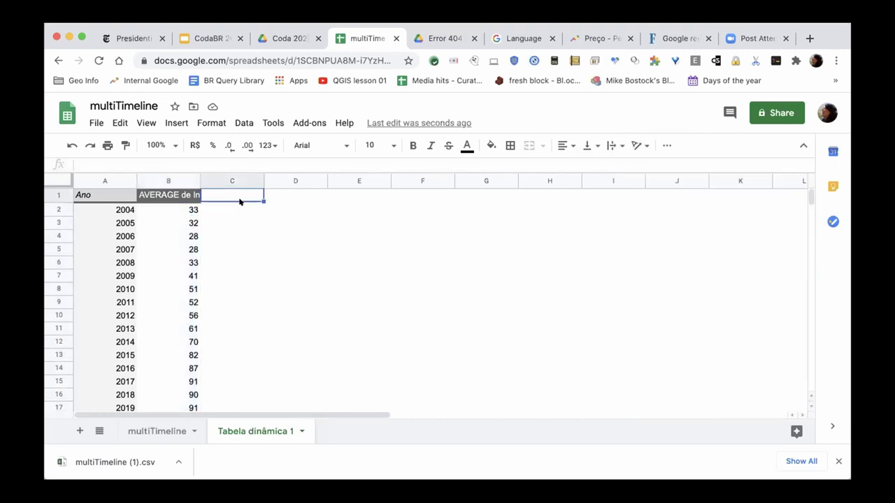
text(=max()
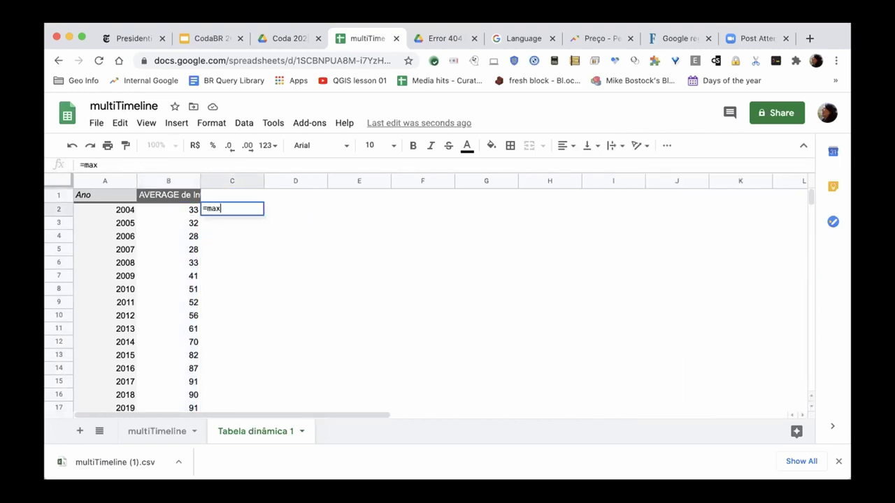
click(174, 208)
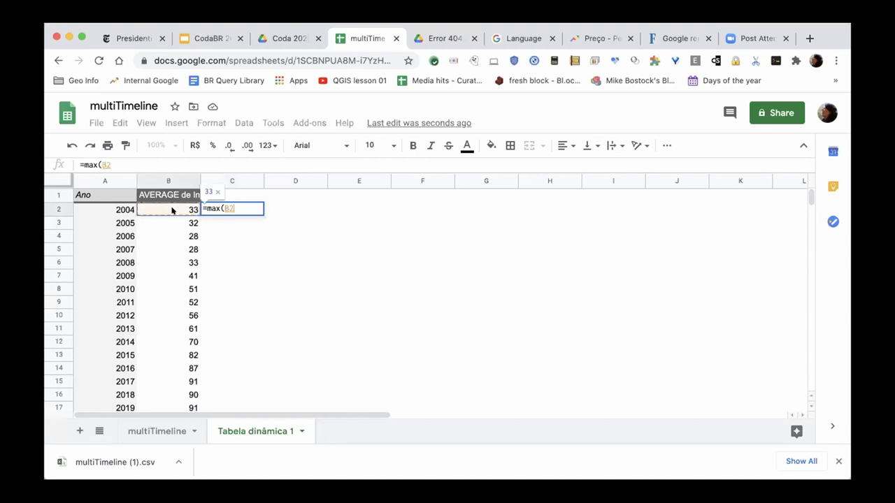
key(super+shift+Down)
key(shift+Up)
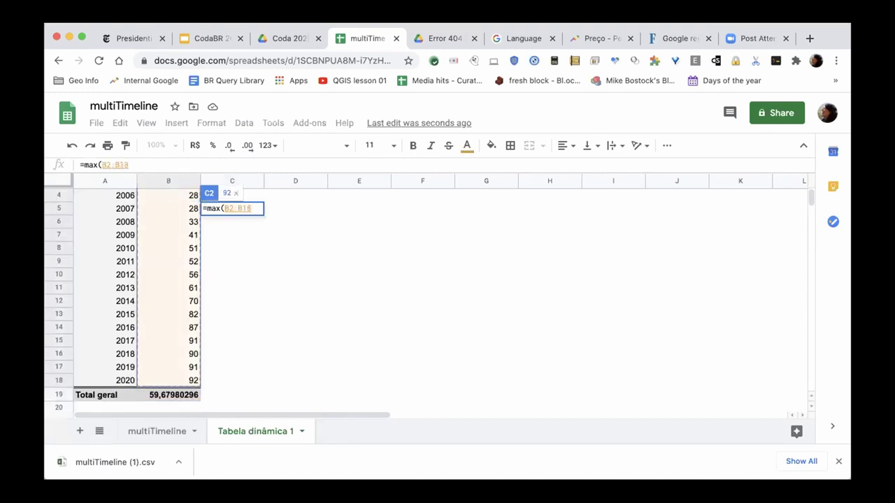
key(Return)
scroll(447, 294, up, 1)
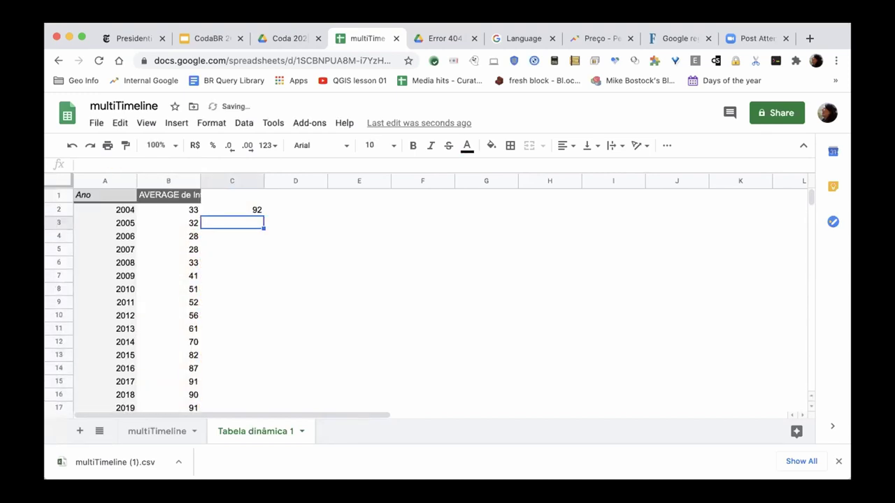
Step: Search the sheet for the maximum value copied from C2 to find which year it belongs to
click(249, 201)
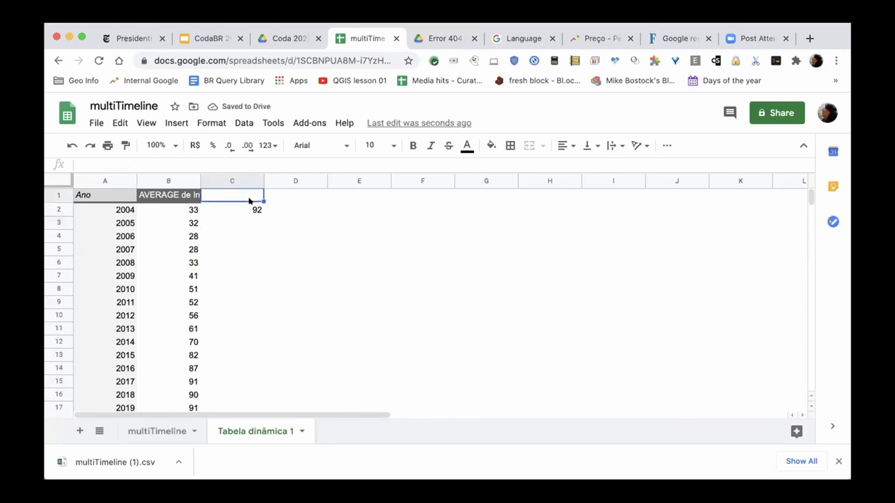
click(242, 208)
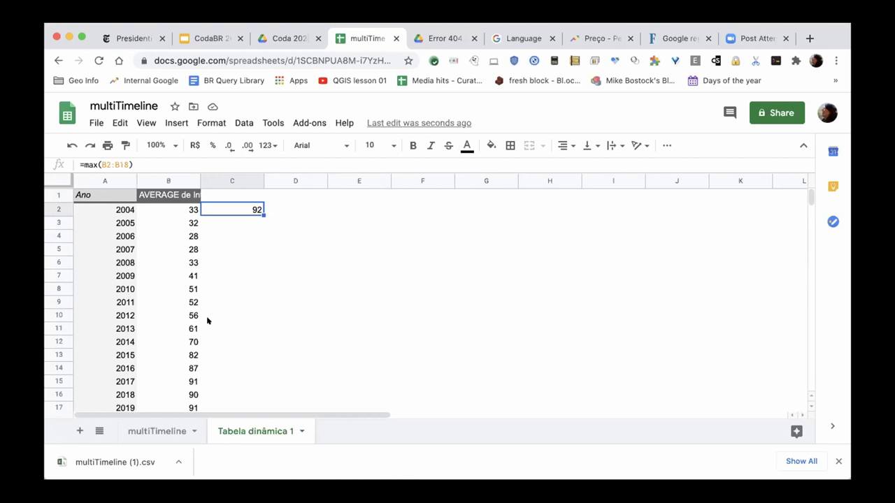
scroll(207, 320, down, 2)
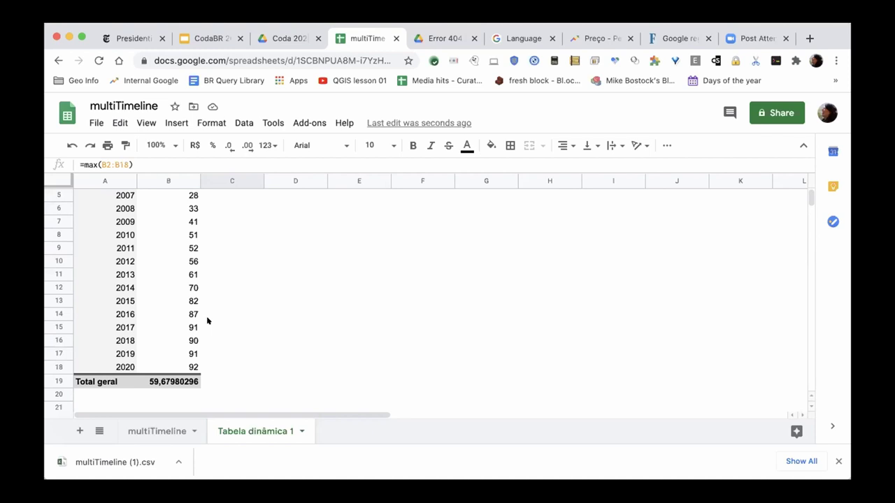
scroll(206, 316, up, 2)
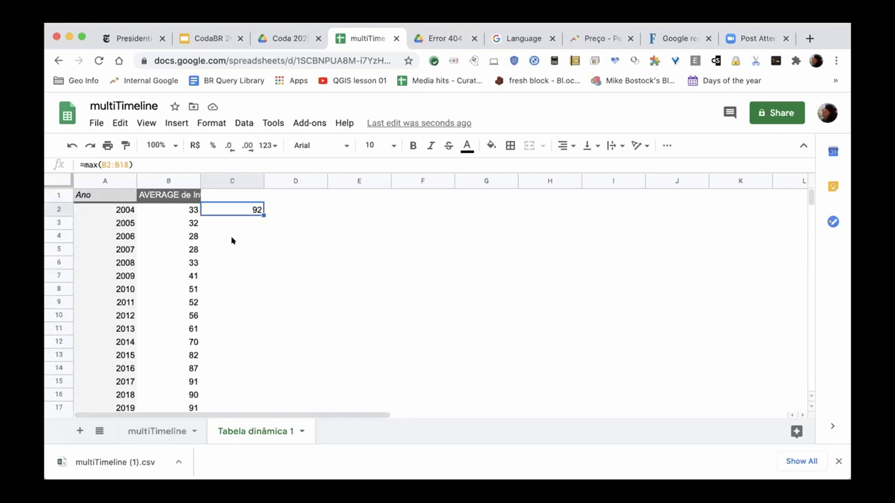
key(ctrl+c)
key(ctrl+f)
key(ctrl+v)
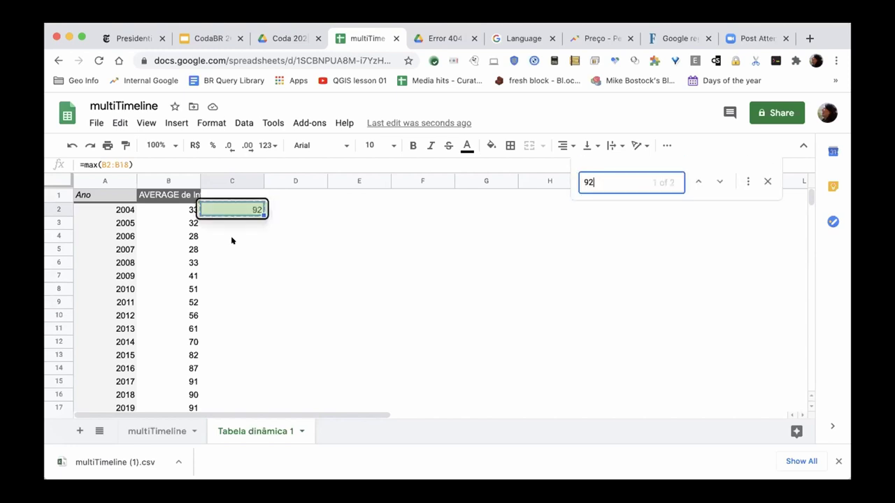
key(Return)
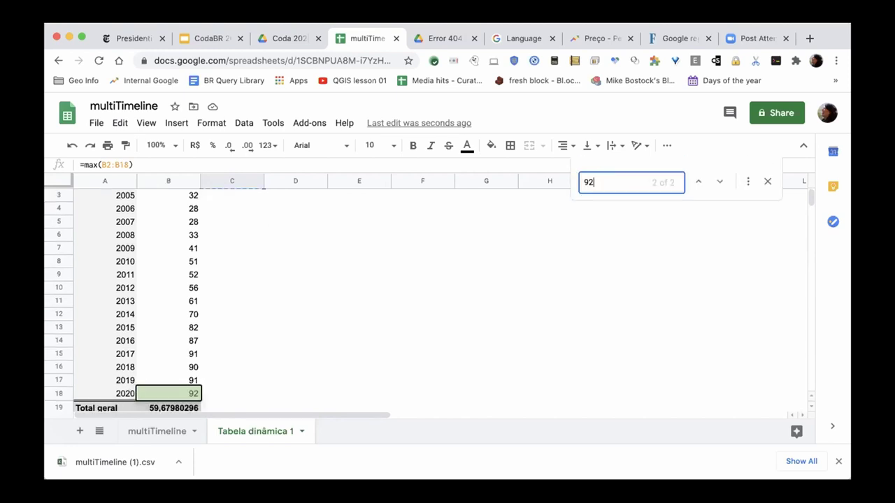
scroll(280, 244, down, 1)
scroll(318, 209, up, 3)
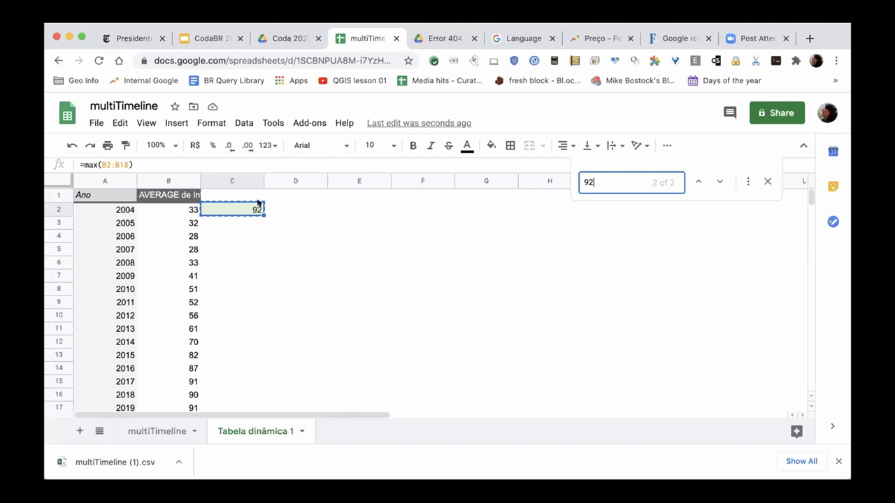
Step: Move the maximum formula from C2 to D2 and label it 2020 in D1
click(301, 210)
click(249, 211)
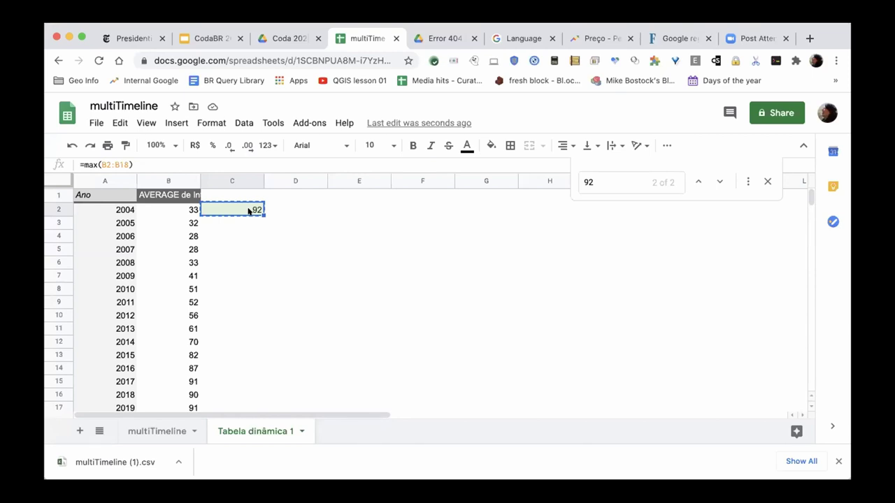
click(289, 207)
key(ctrl+v)
click(297, 197)
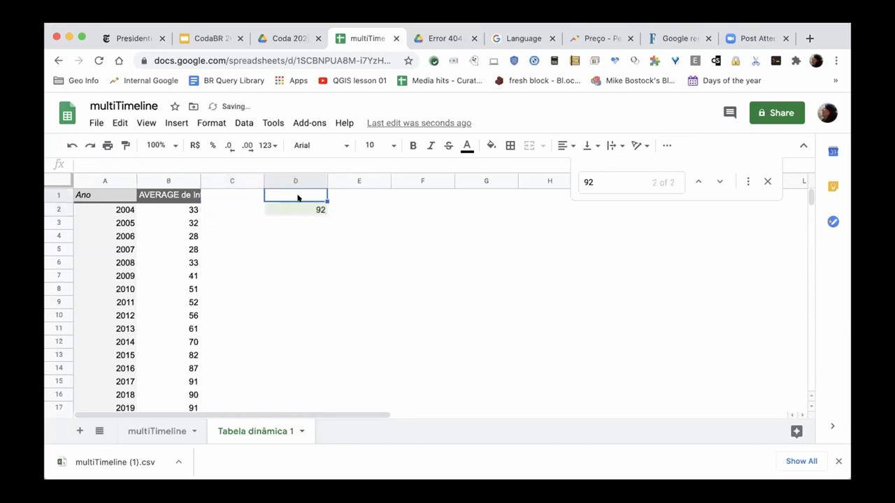
text(2020)
key(Tab)
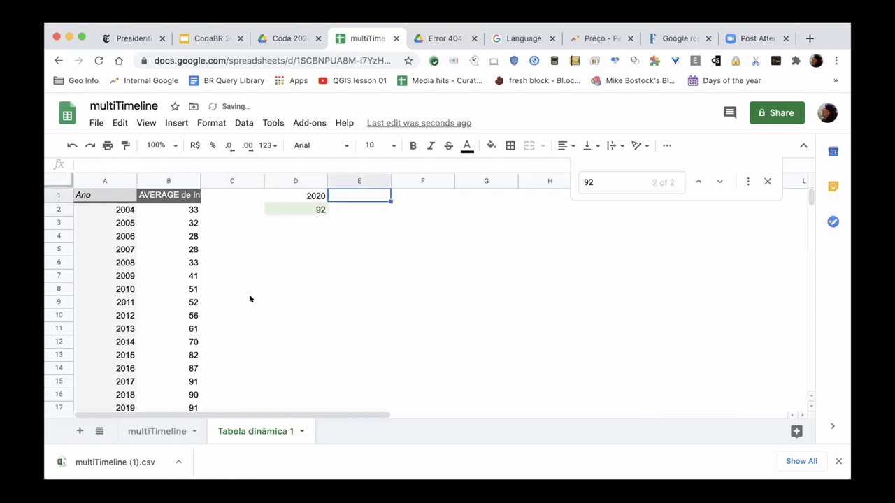
Step: Enter the heading "2020 vs 2010" in E1
click(179, 339)
click(349, 209)
click(351, 192)
text(2020)
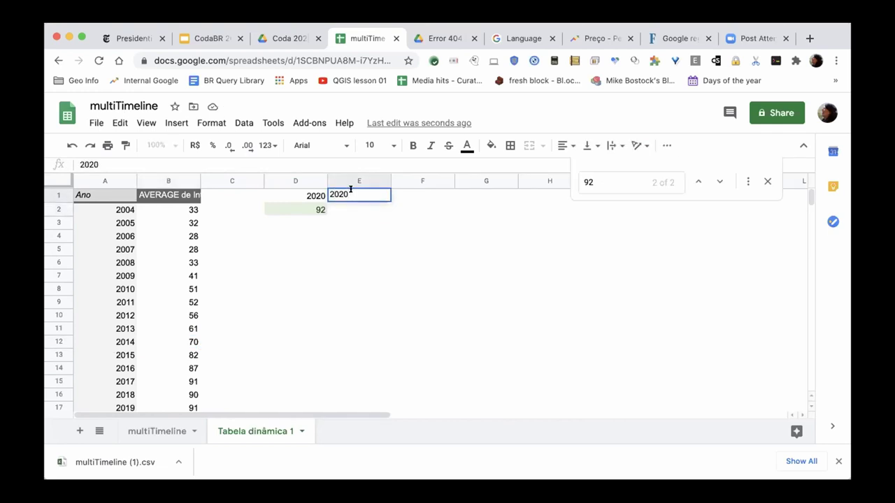
text( vs 2020)
key(BackSpace)
key(BackSpace)
text(10)
key(Return)
Step: Calculate the relative change from 2010 to 2020 in E2 with the formula =(D2-B8)/B8
text(=()
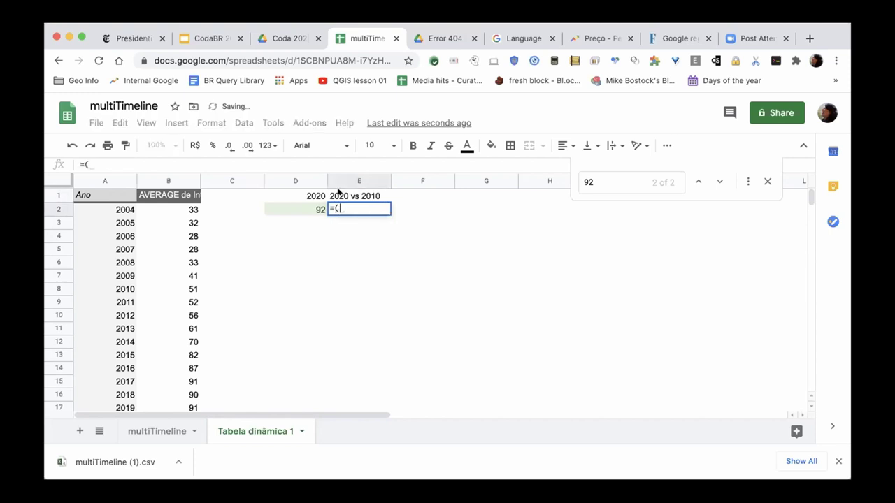
click(298, 208)
text(-)
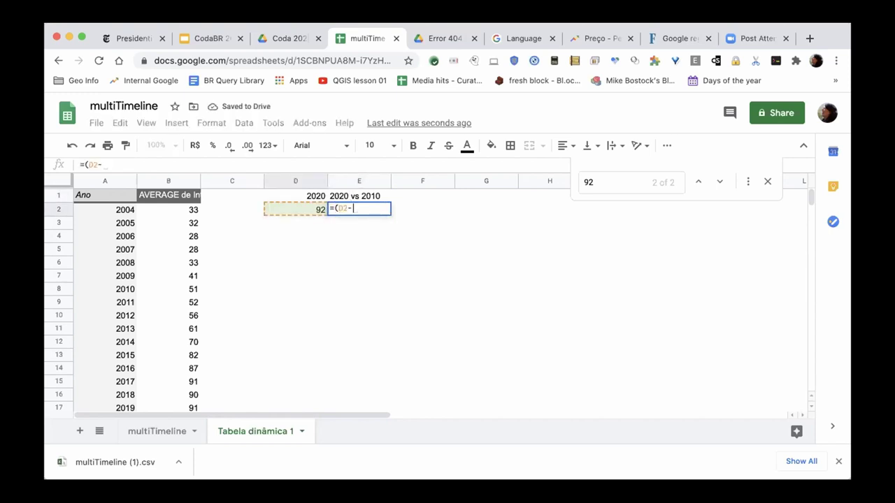
click(180, 288)
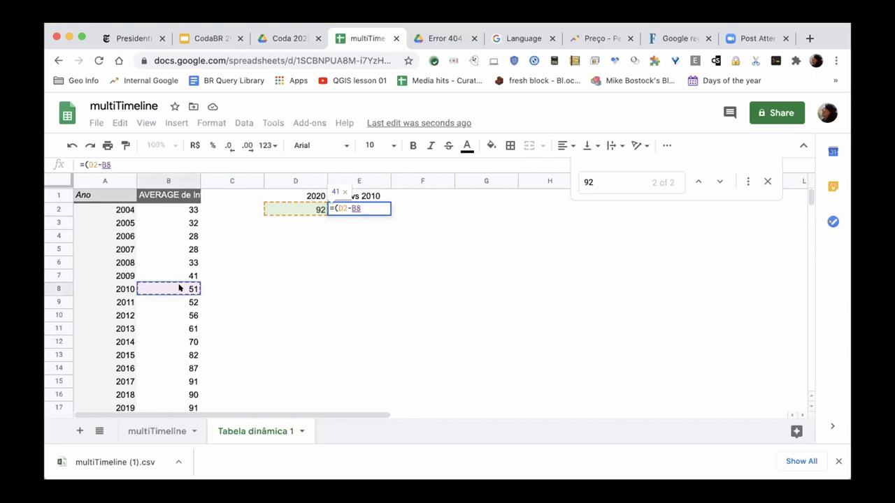
text()/)
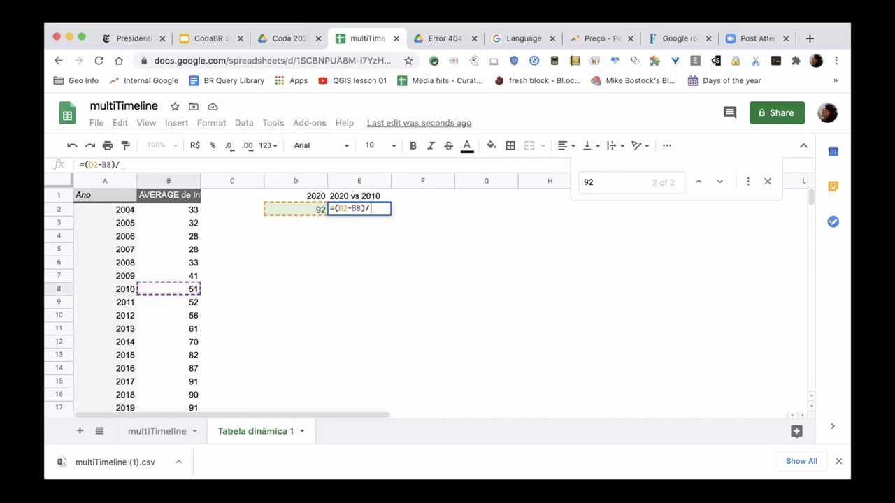
click(172, 289)
key(Return)
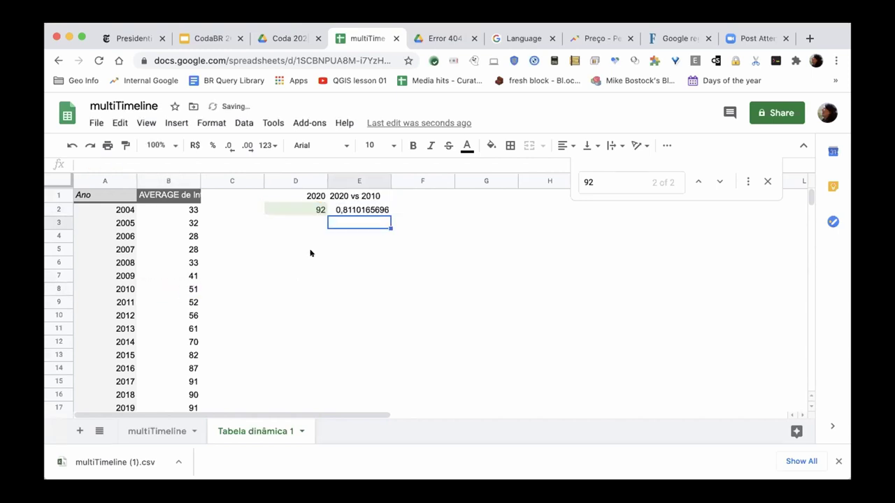
Step: Format the 2020 vs 2010 change in E2 as a percentage without decimal places
click(355, 210)
click(213, 145)
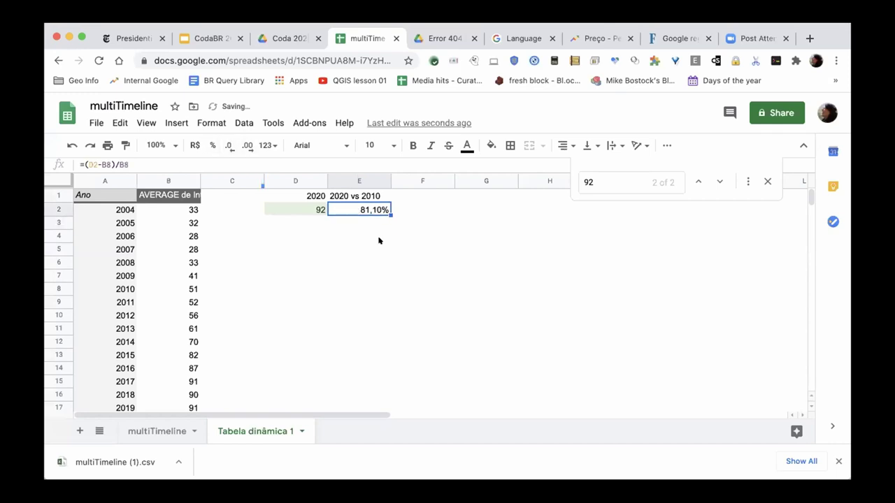
click(221, 143)
click(222, 143)
Step: Calculate the average search interest for 2010 to 2019 in F2 by averaging B8:B17
click(429, 207)
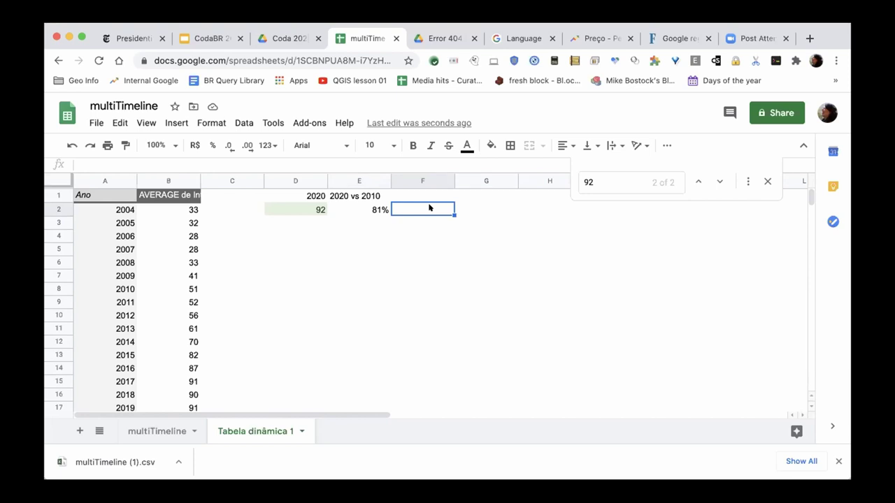
text(=average()
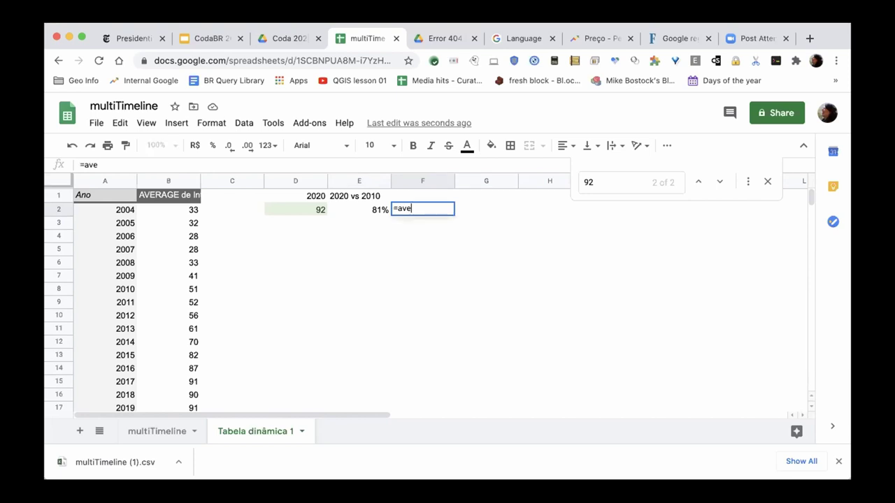
click(186, 290)
scroll(190, 341, down, 1)
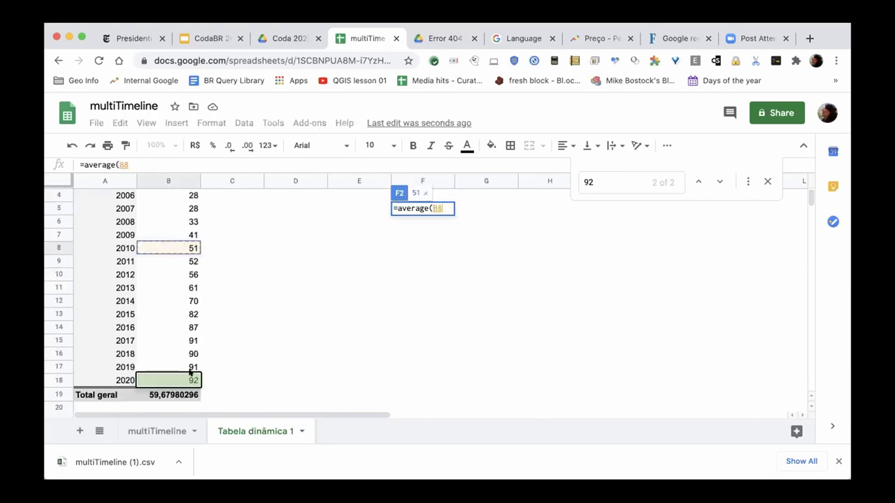
shift+click(190, 369)
text())
key(Return)
scroll(220, 352, up, 1)
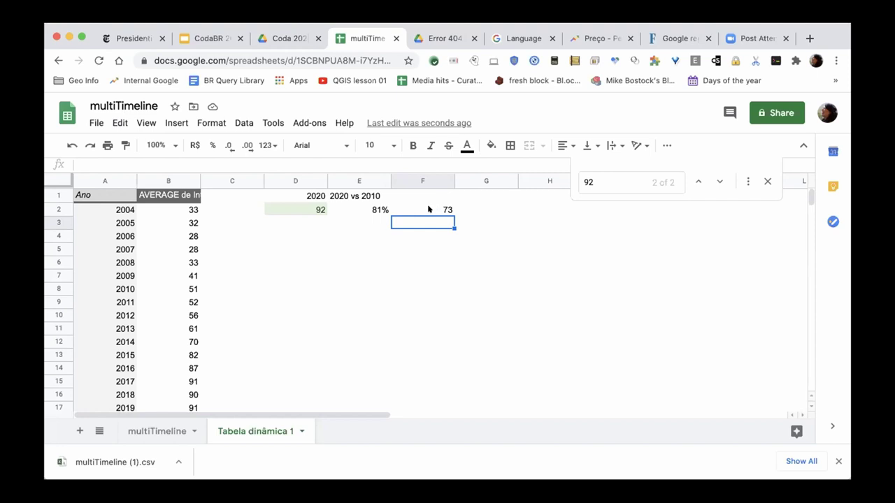
click(433, 210)
key(Down)
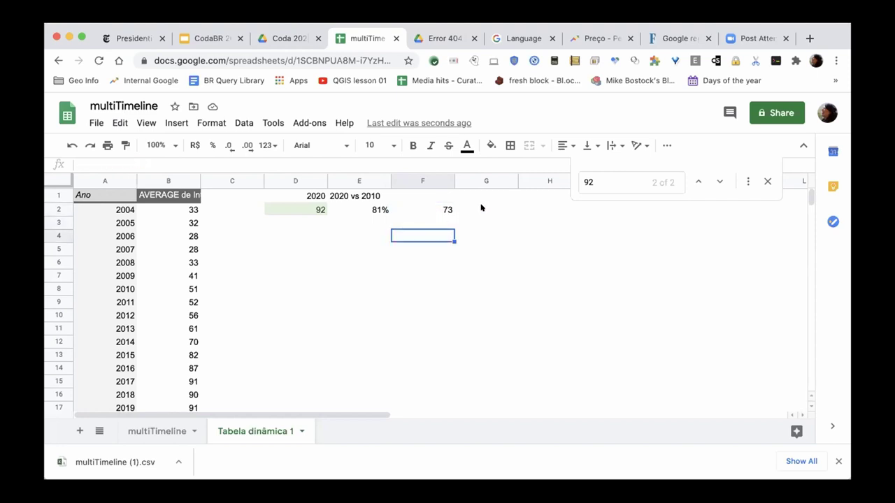
Step: Calculate the relative change of 2020 against the decade average in G2 with the formula =(D2-F2)/F2
click(481, 207)
text(=)
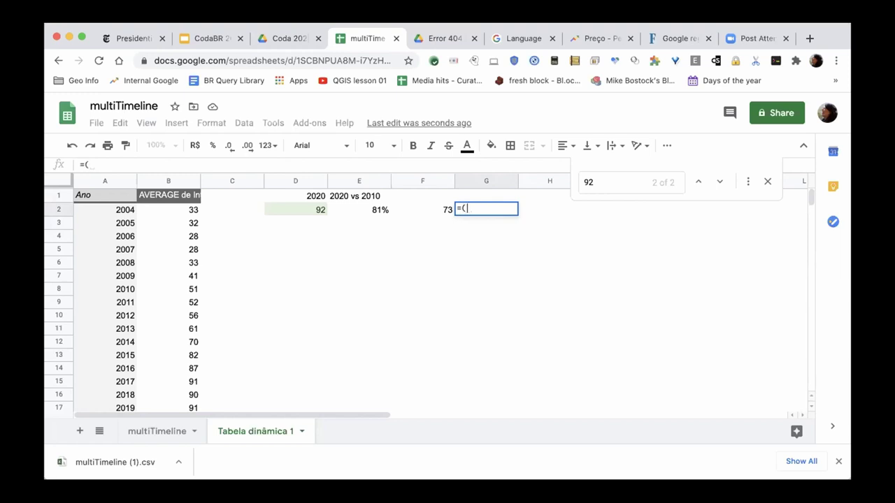
text(()
click(293, 210)
text(-)
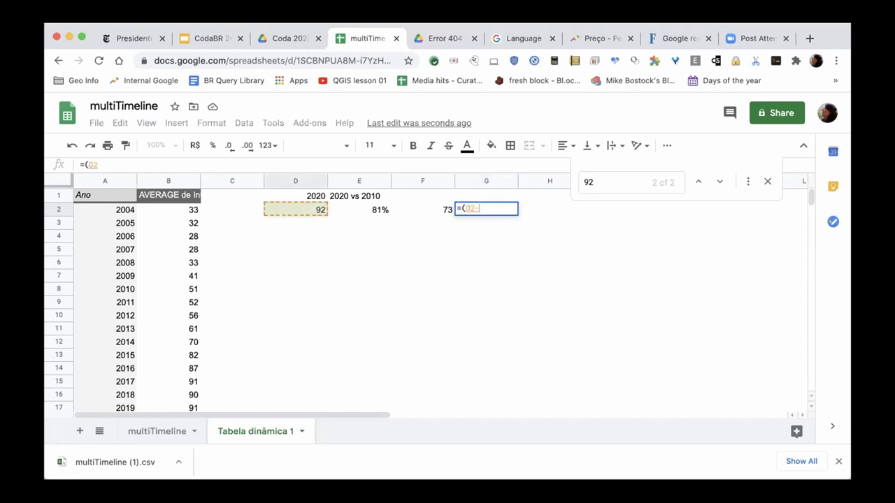
click(442, 209)
text()/)
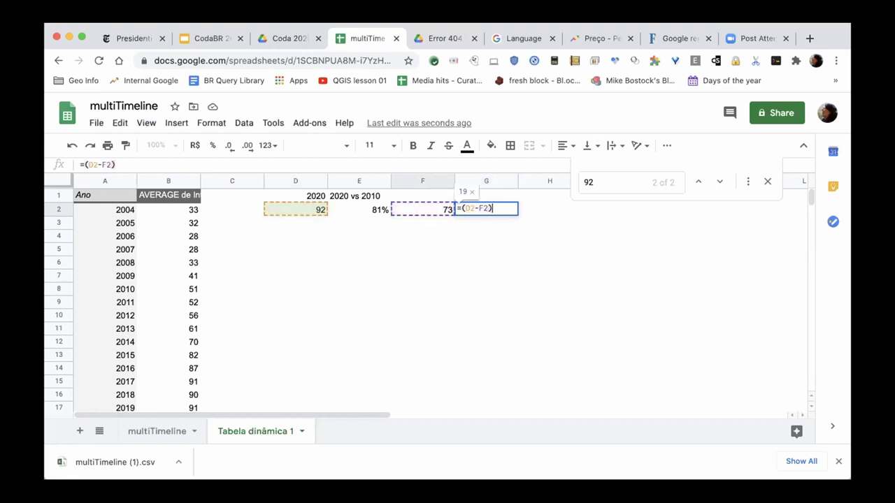
click(427, 209)
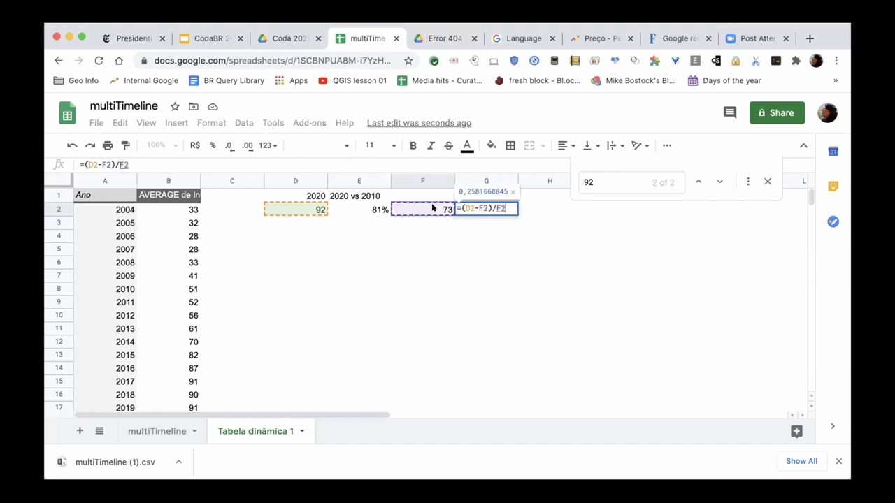
key(Return)
Step: Format the change against the decade average in G2 as a percentage without decimal places
key(Up)
click(212, 145)
click(227, 144)
click(226, 145)
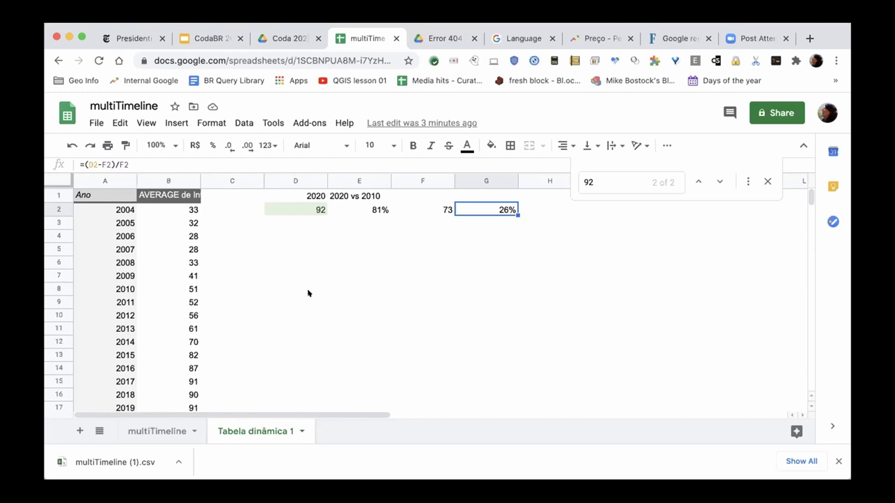
Step: Switch to the CodaBR slide presentation and try to advance past the Google Trends slide
click(209, 33)
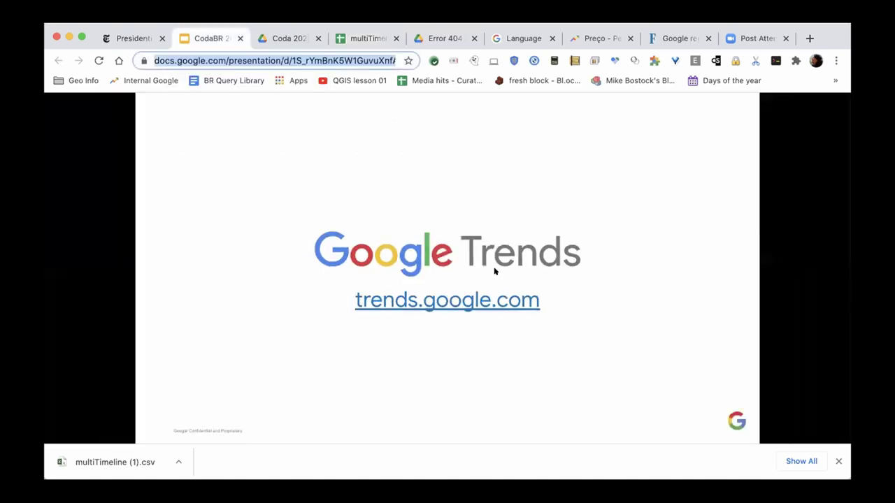
key(Right)
mouse_move(469, 333)
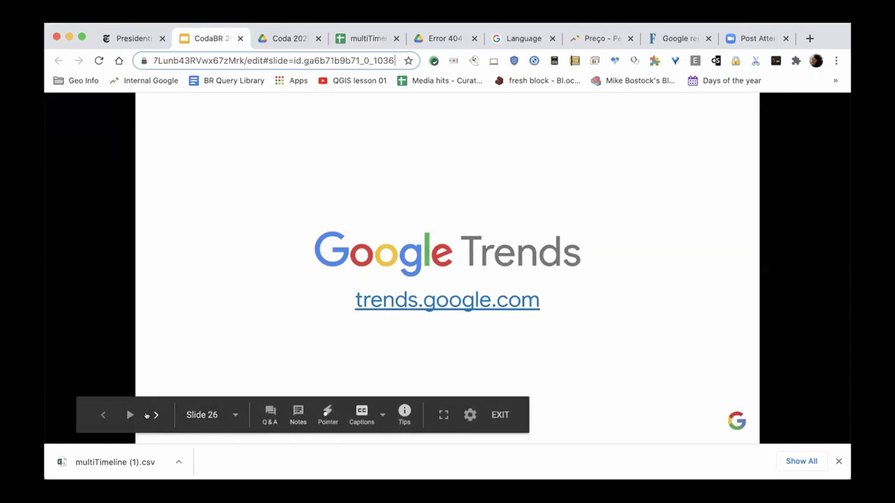